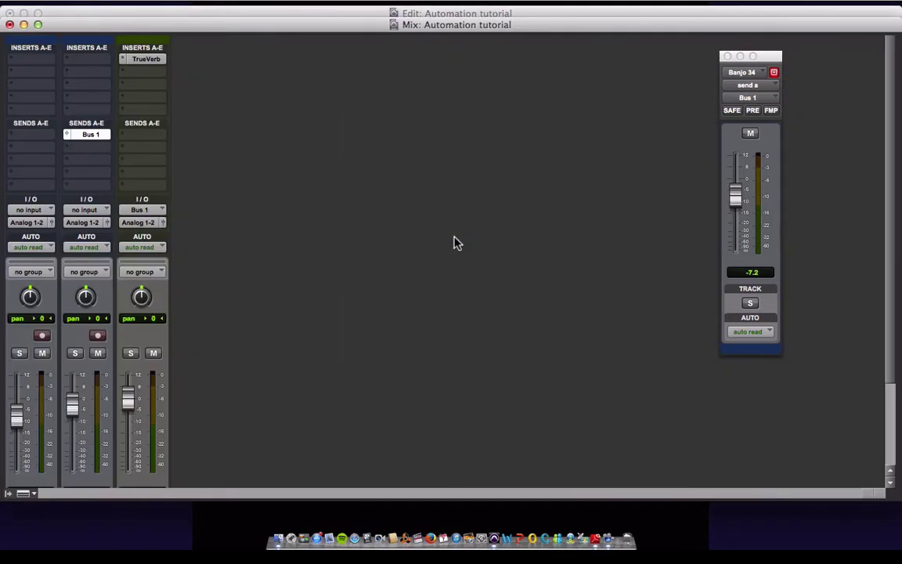
- Review the three mixer channels, including the Bus 1 send on Banjo 34 and the TrueVerb insert on Aux 1
scroll(349, 278, down, 3)
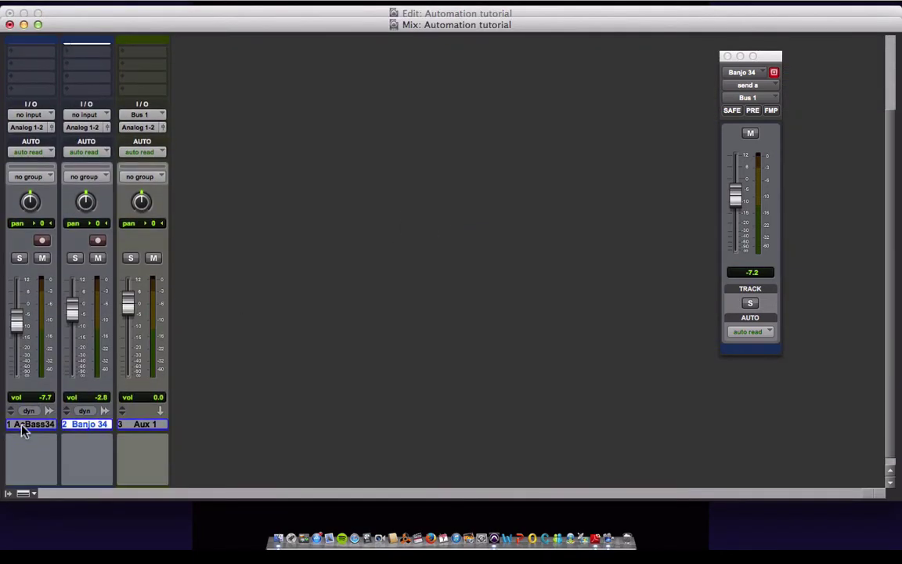
scroll(276, 366, up, 3)
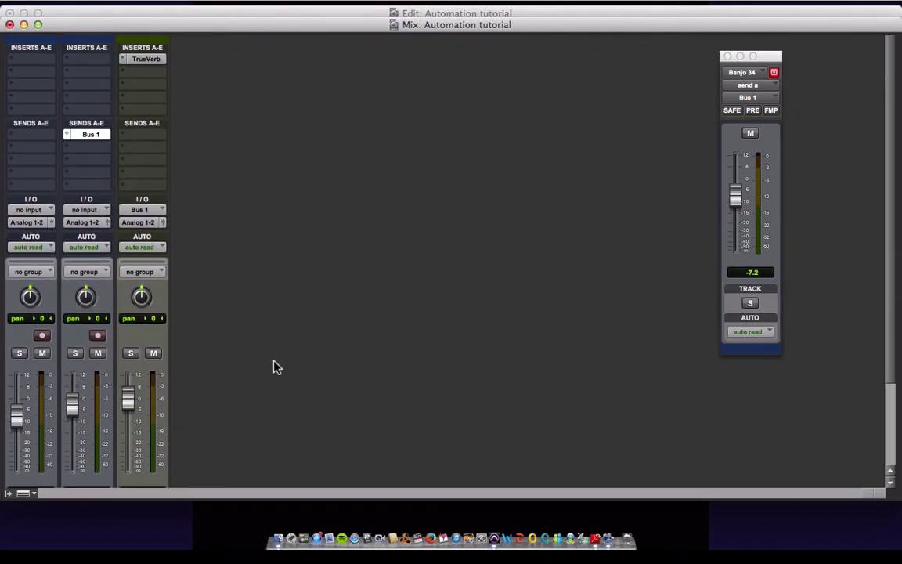
scroll(191, 368, down, 3)
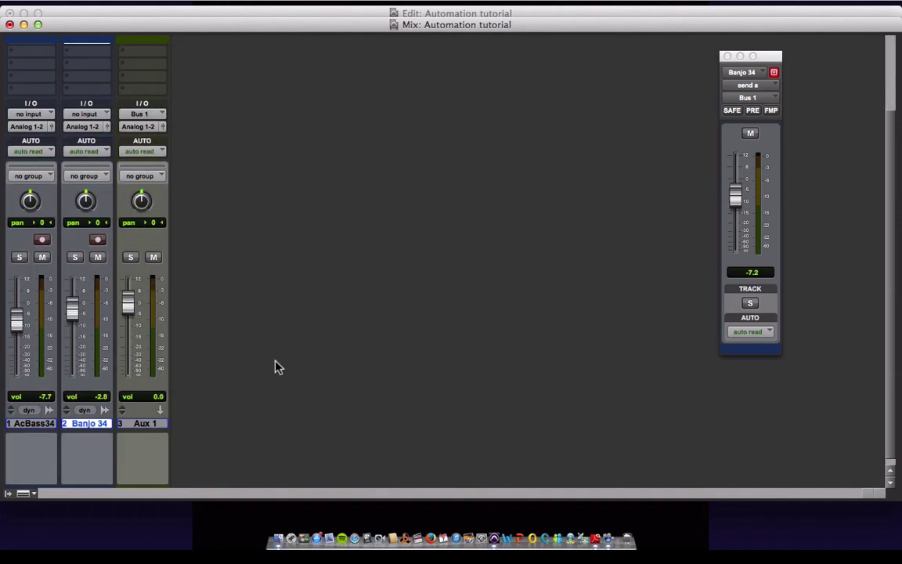
scroll(275, 366, up, 3)
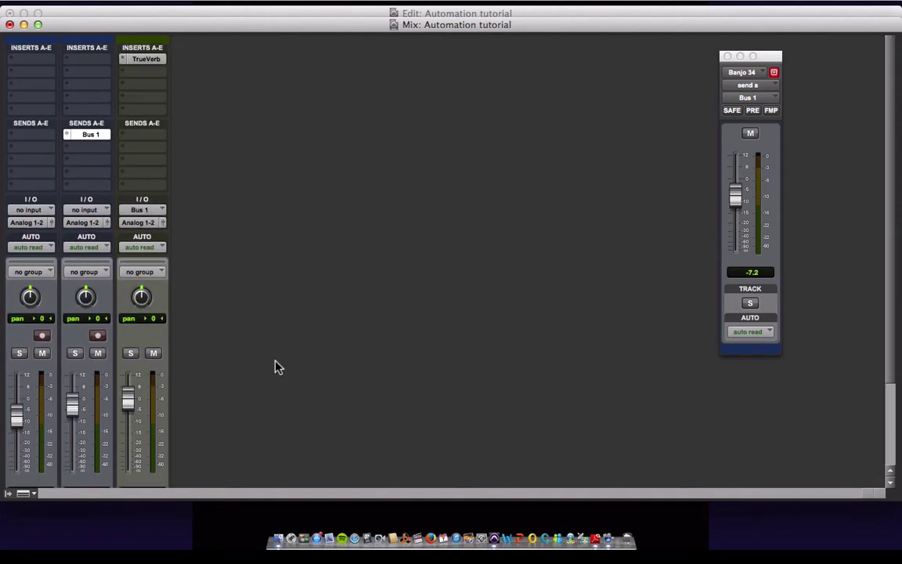
click(145, 60)
click(162, 63)
scroll(313, 293, down, 3)
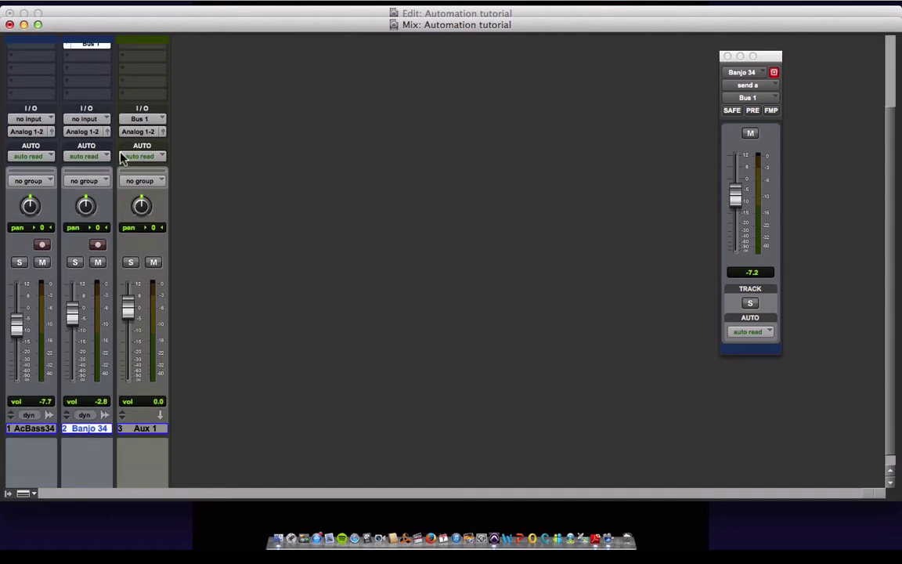
- Raise the Banjo 34 send level to -2.2 dB and inspect the TrueVerb plug-in on Aux 1
drag(737, 202, 725, 193)
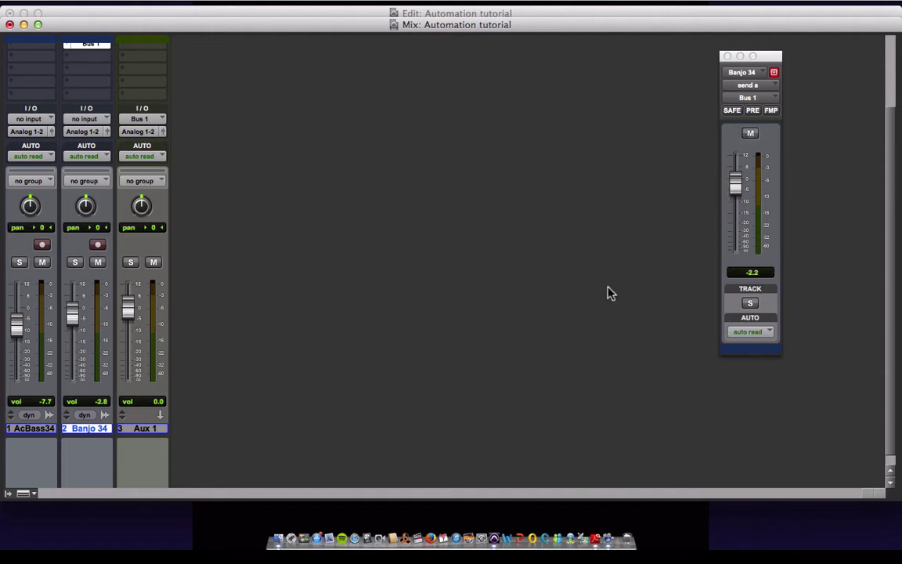
scroll(579, 291, up, 3)
click(149, 60)
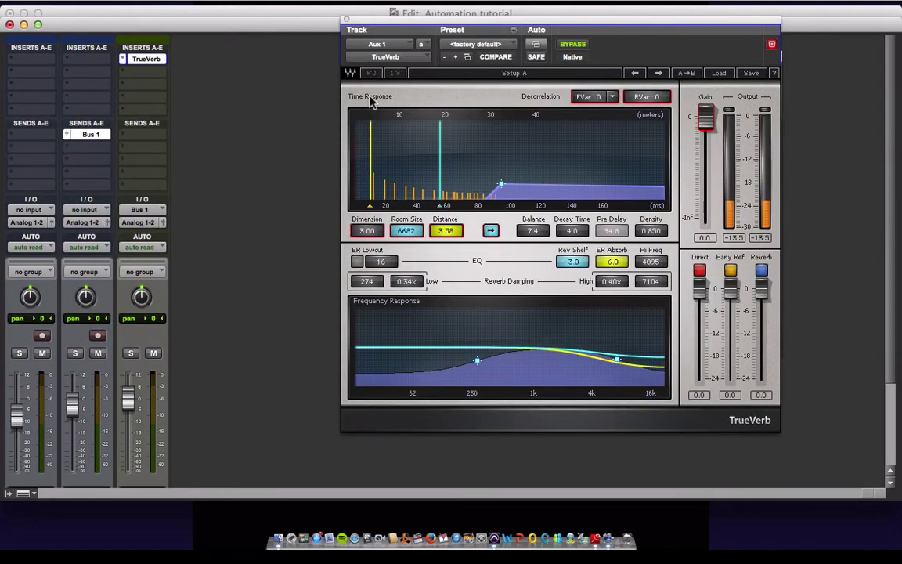
click(346, 19)
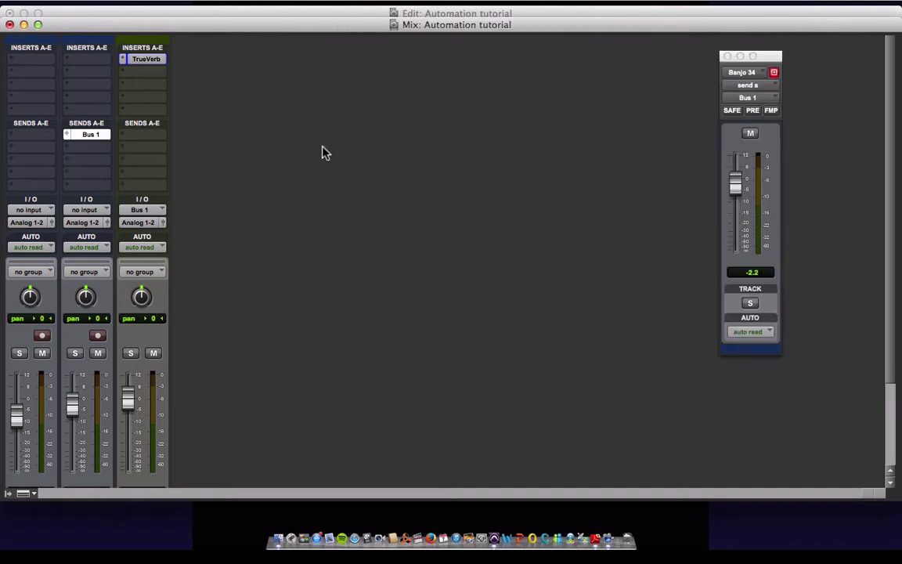
- Switch to the Edit window and display the Bus 1 send level automation on the Banjo 34 track
key(super+equal)
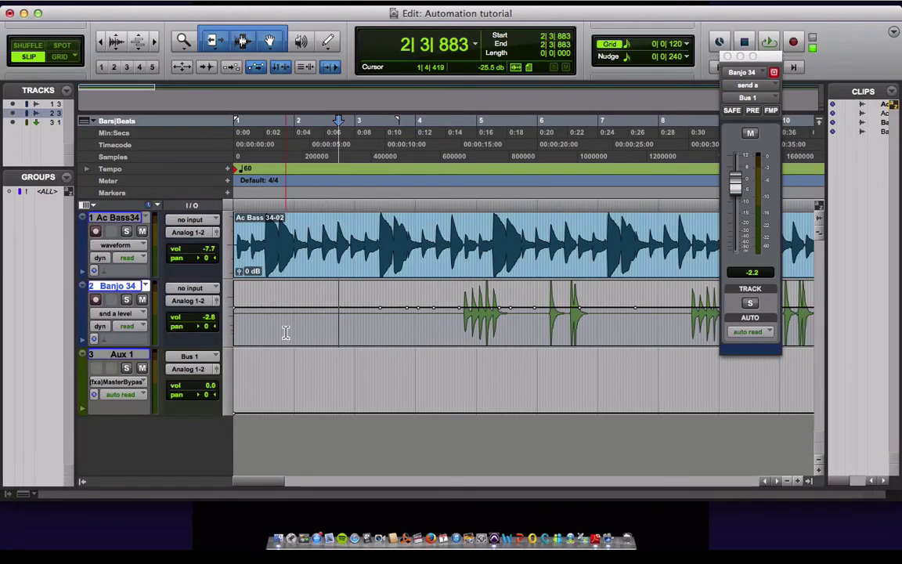
click(109, 315)
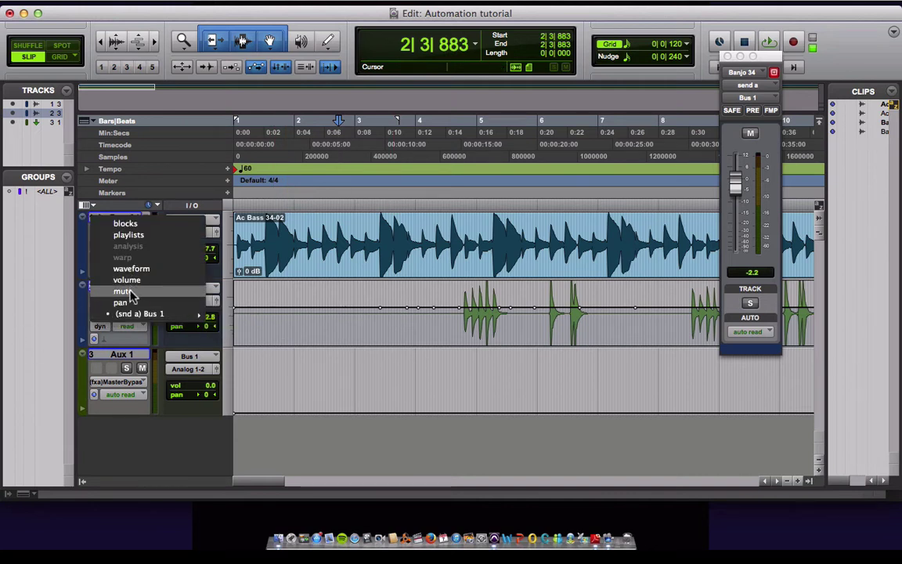
click(61, 360)
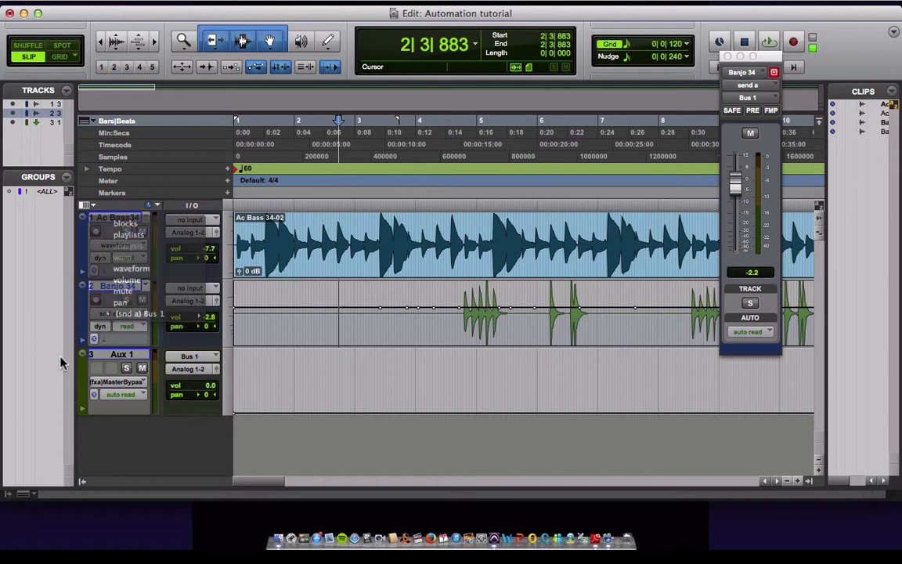
click(131, 244)
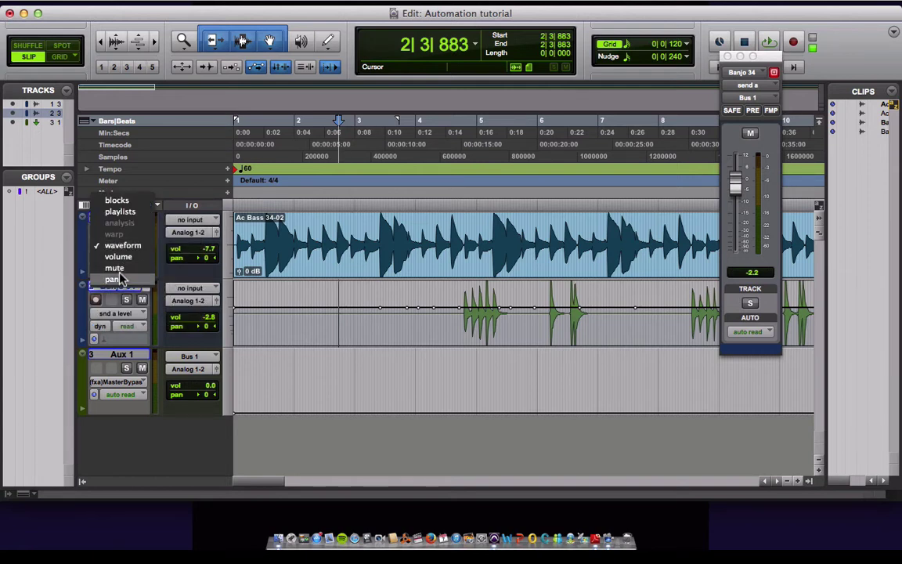
click(55, 344)
click(133, 313)
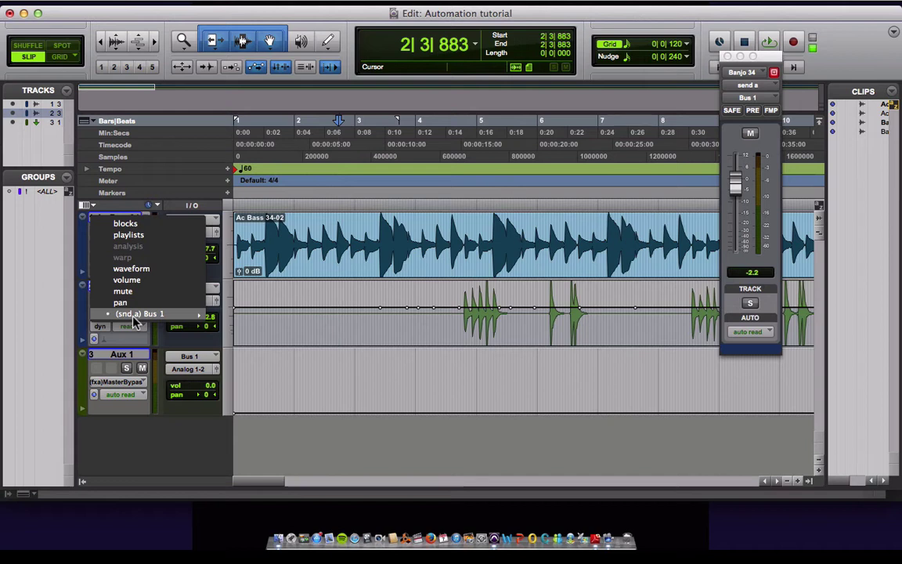
mouse_move(178, 319)
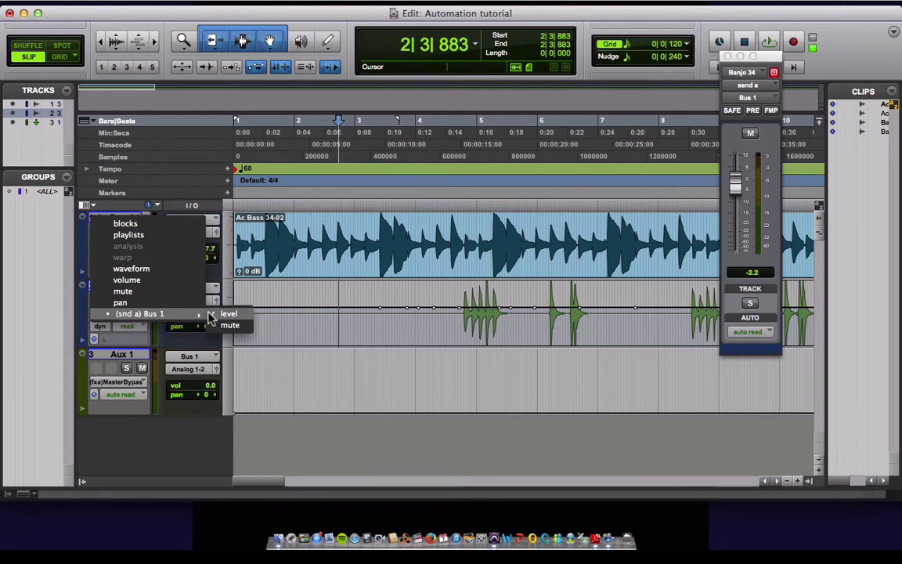
click(224, 314)
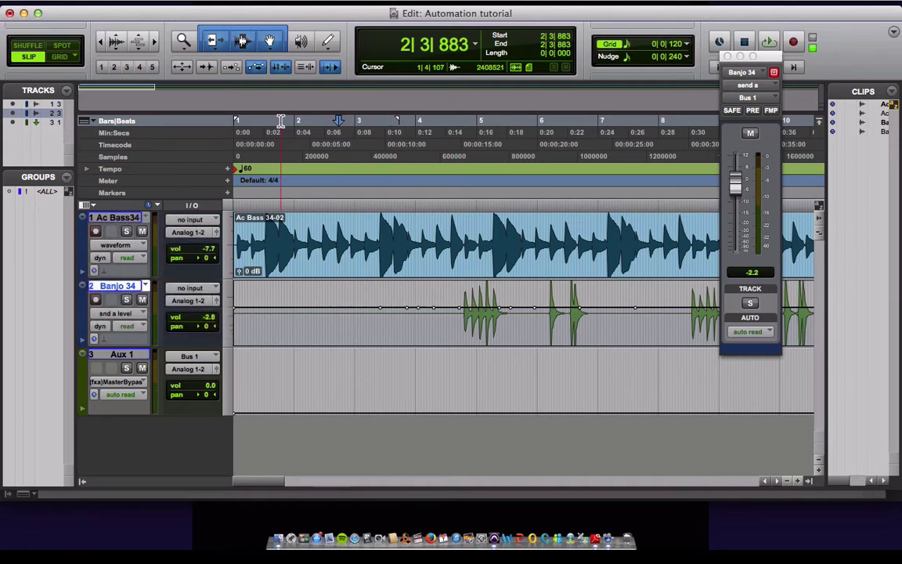
- Shape the Banjo 34 send level with Grabber breakpoints, dipping it before the first banjo phrase and raising it during the phrase
click(270, 41)
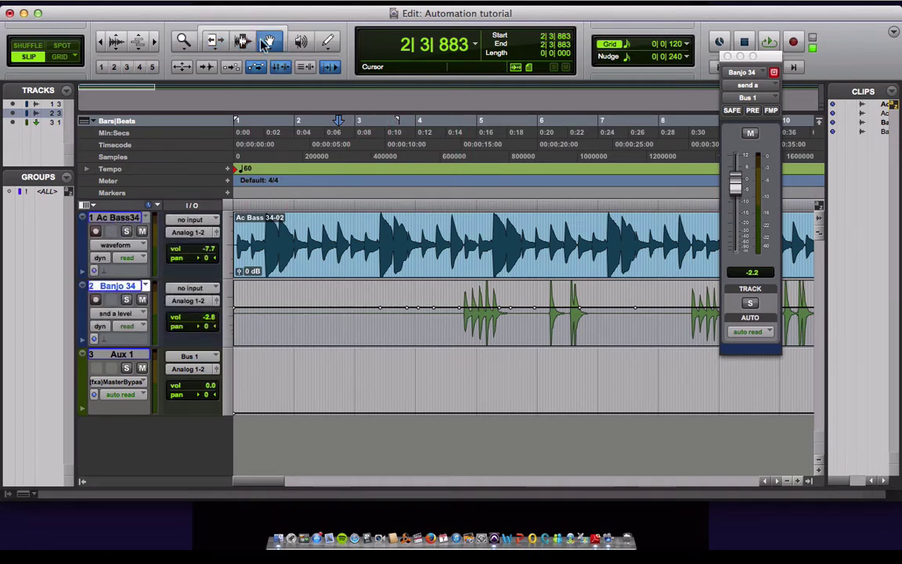
click(370, 309)
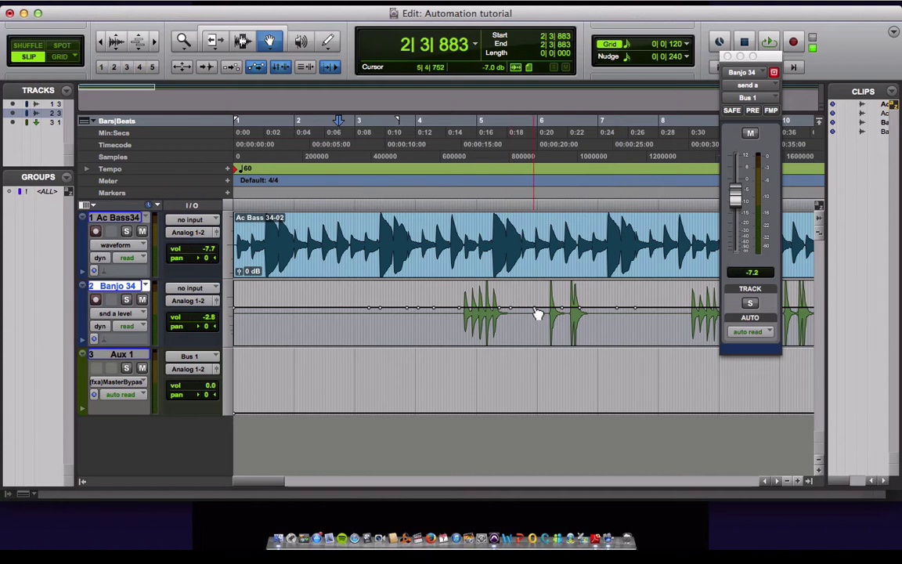
drag(502, 308, 414, 342)
drag(407, 308, 392, 313)
drag(475, 314, 489, 299)
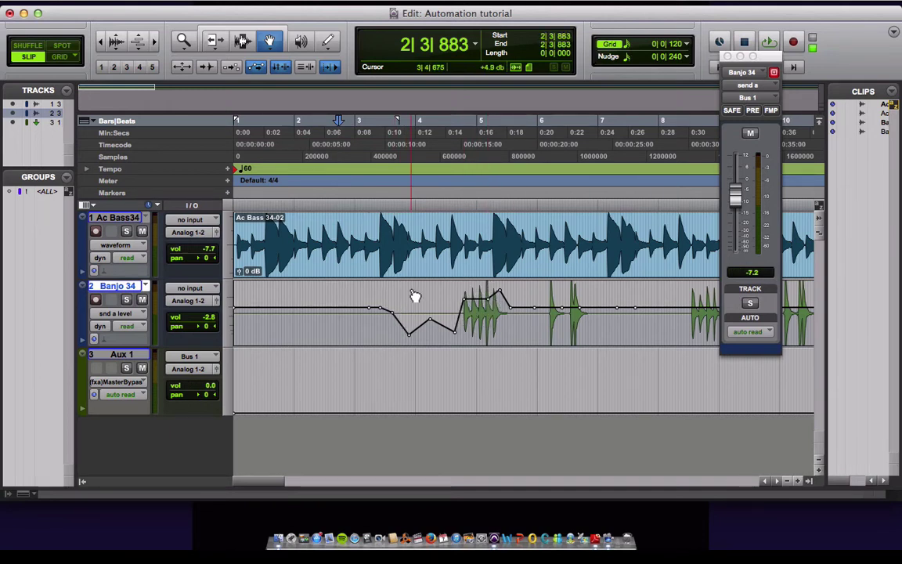
- Restore the Smart Tool and play the session through the first banjo phrase to hear the send automation
click(241, 31)
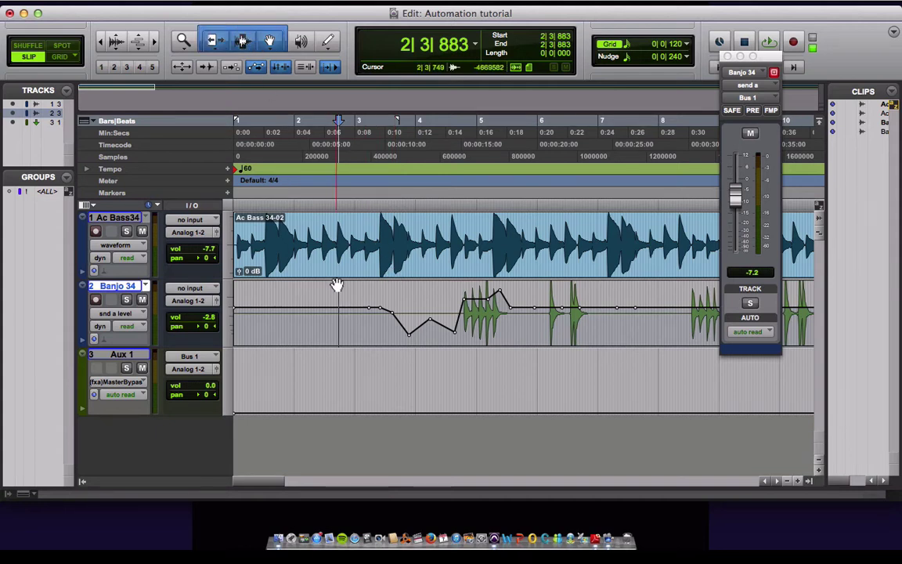
click(771, 42)
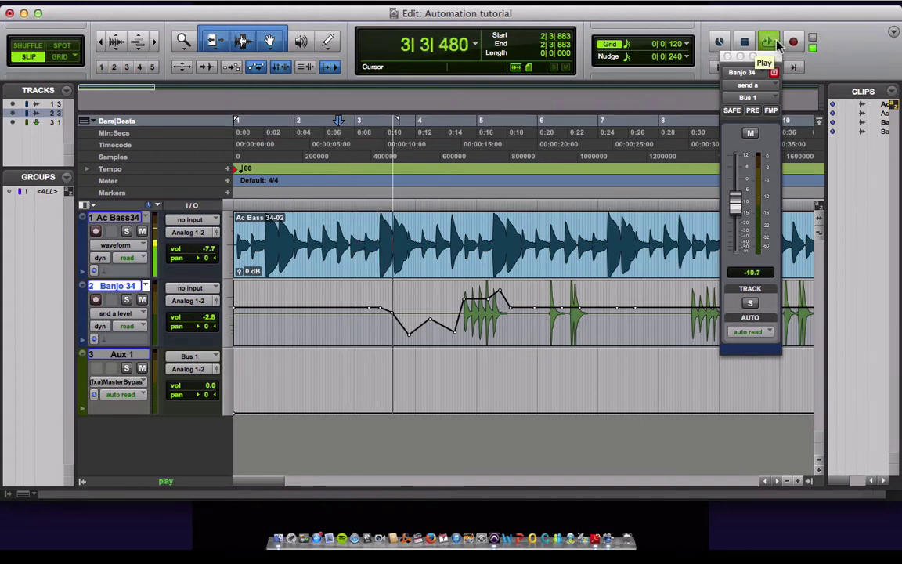
key(XF86AudioRaiseVolume)
key(XF86AudioRaiseVolume)
key(XF86AudioRaiseVolume)
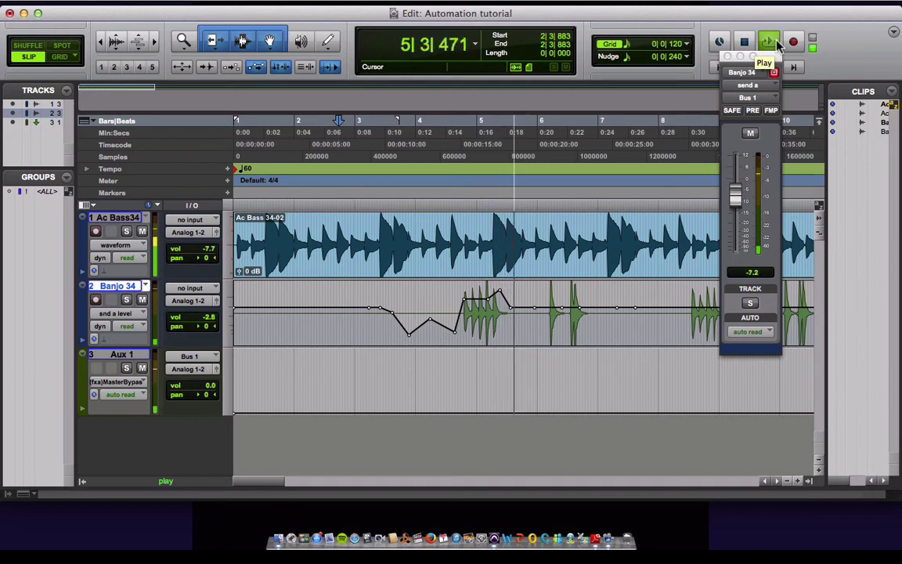
click(771, 42)
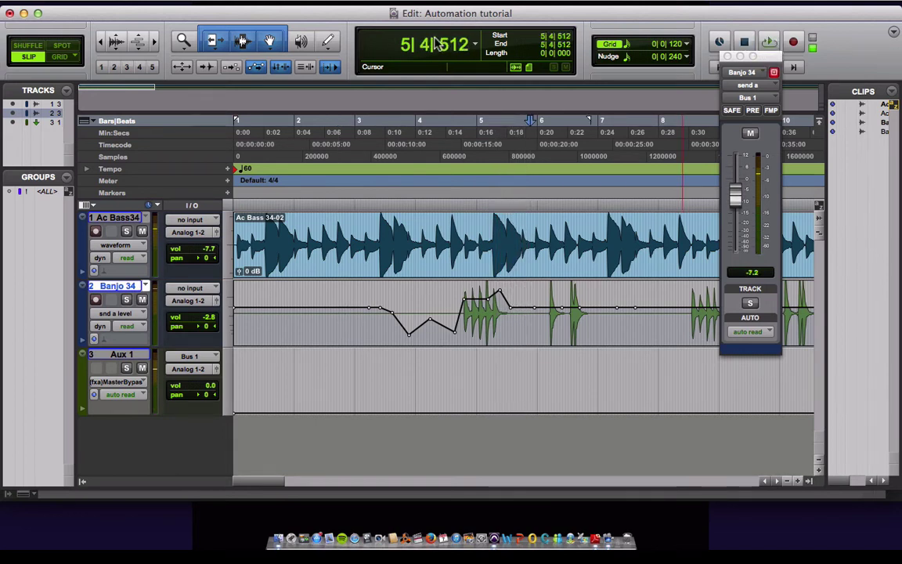
- Set the Banjo 34 track's automation mode to write and place the playback cursor near the start of bar 3
click(127, 327)
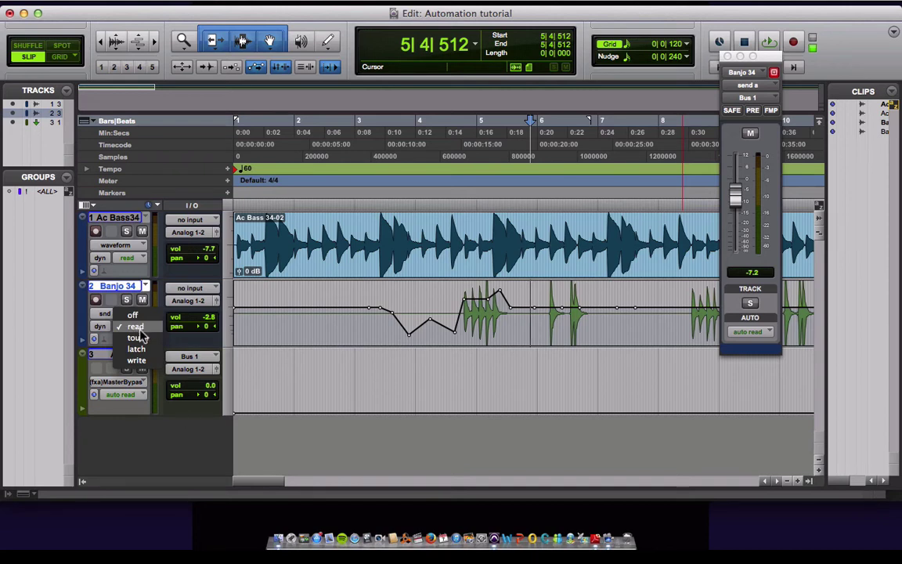
click(136, 360)
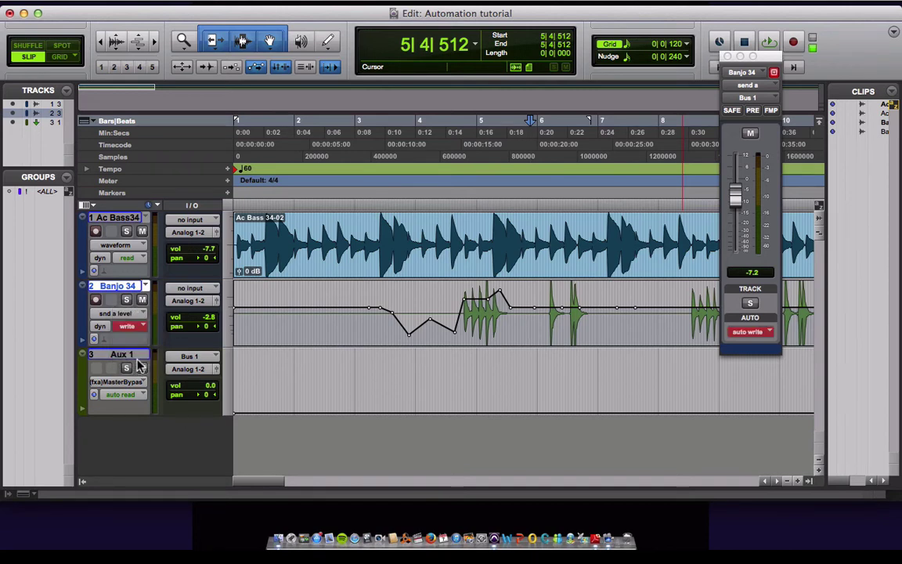
click(358, 310)
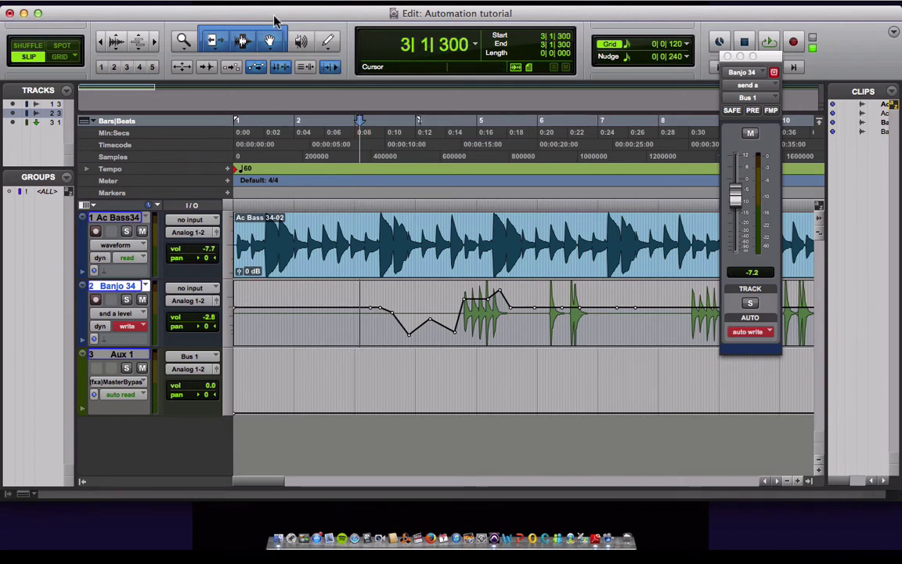
- Draw a freehand wavy send level curve on Banjo 34 with the Pencil tool, from early bar 3 to the start of bar 7
click(326, 41)
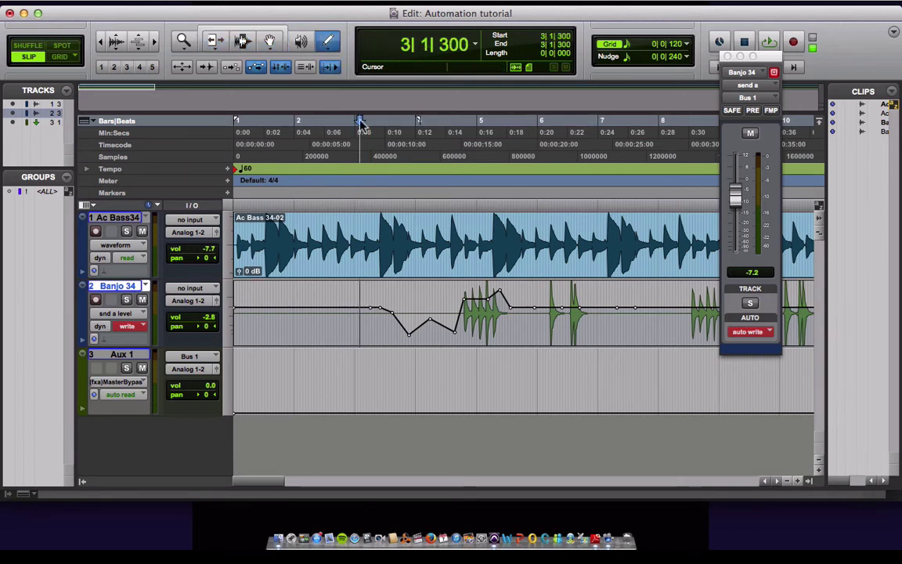
drag(335, 36, 346, 42)
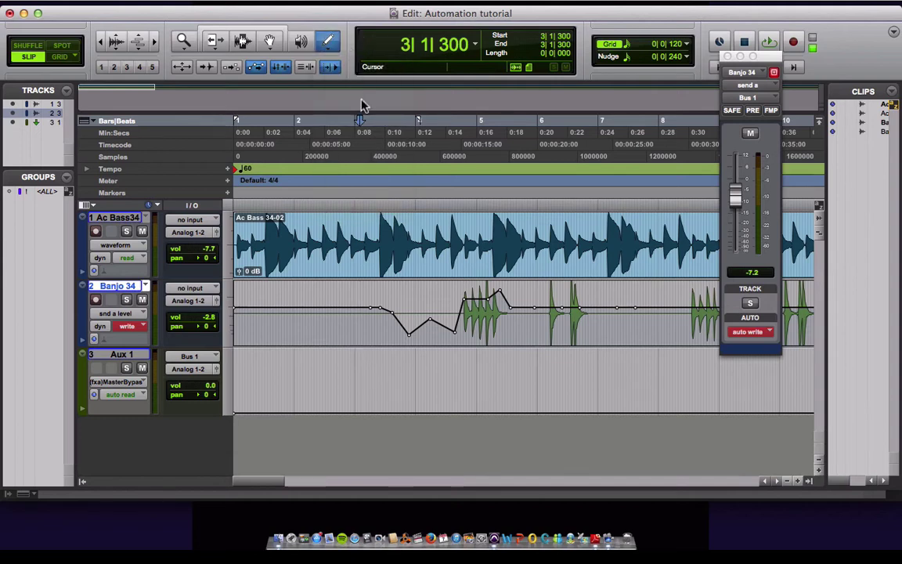
mouse_move(371, 307)
mouse_down()
mouse_move(431, 321)
mouse_move(474, 306)
mouse_move(540, 316)
mouse_move(587, 295)
mouse_move(602, 335)
mouse_up()
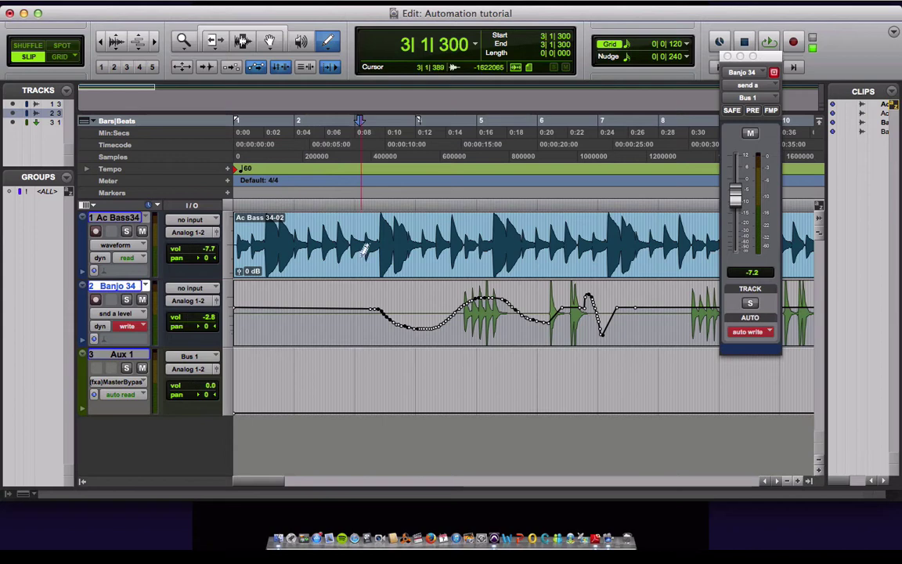
- Set Banjo 34 to latch automation mode, restore the Smart Tool, and place the playback cursor at the start of bar 3
click(128, 327)
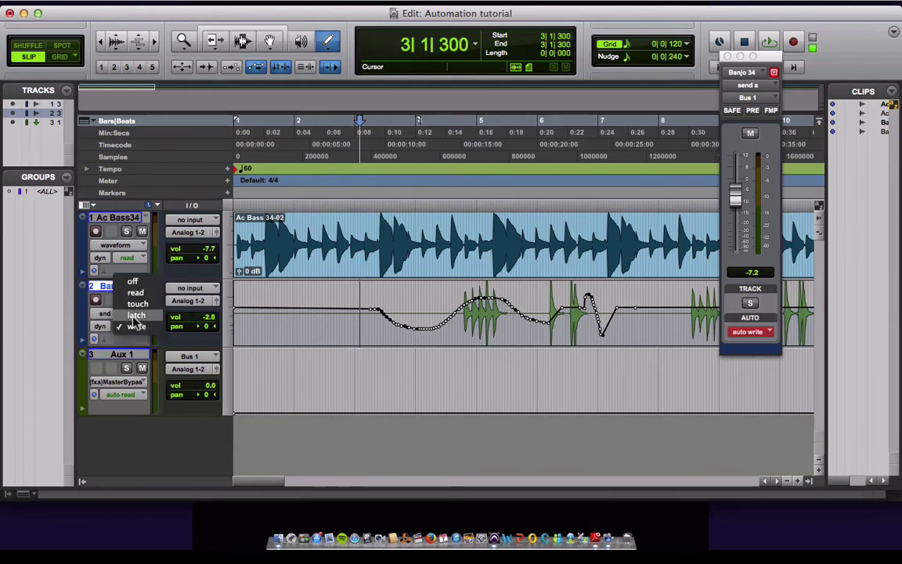
click(136, 316)
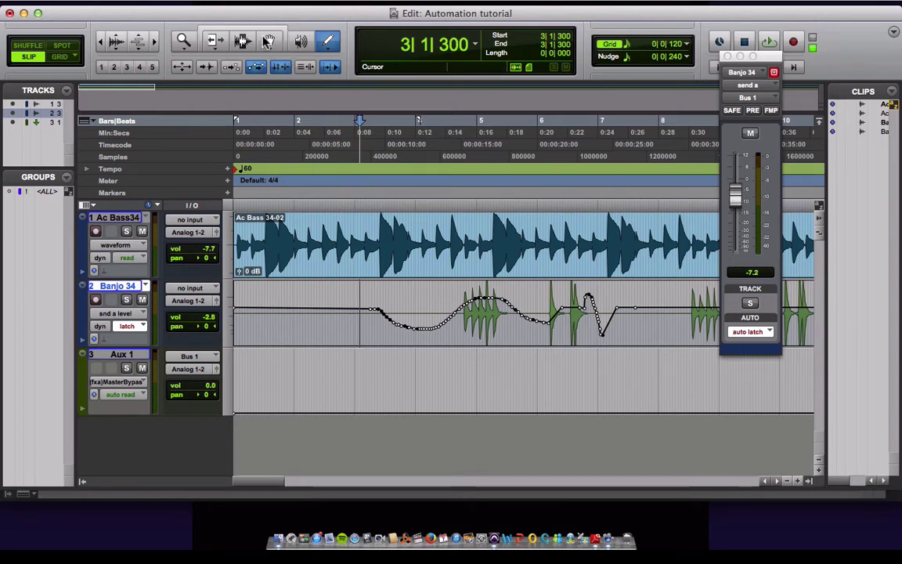
click(260, 33)
click(357, 310)
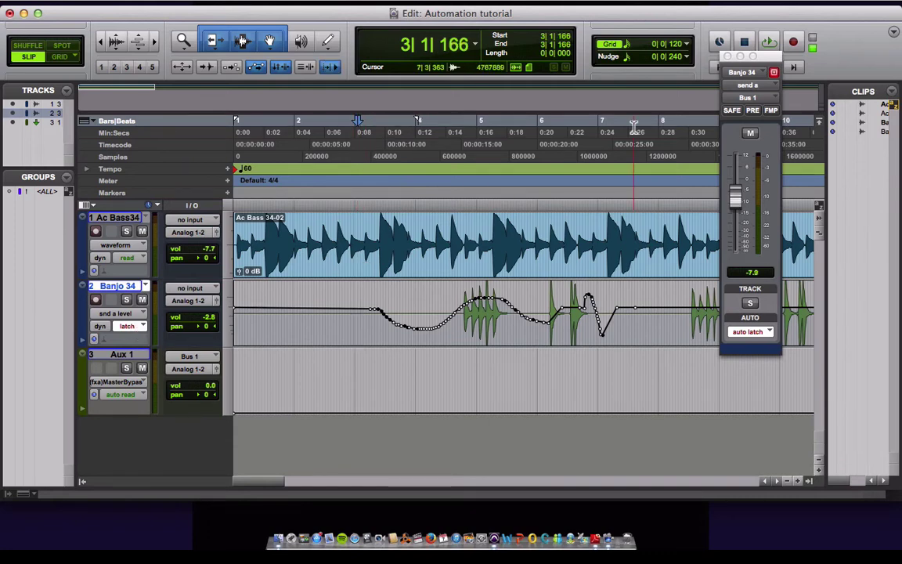
- Record live send level automation on Banjo 34 by riding the send fader during playback, stopping early in bar 7
click(768, 41)
drag(735, 195, 738, 201)
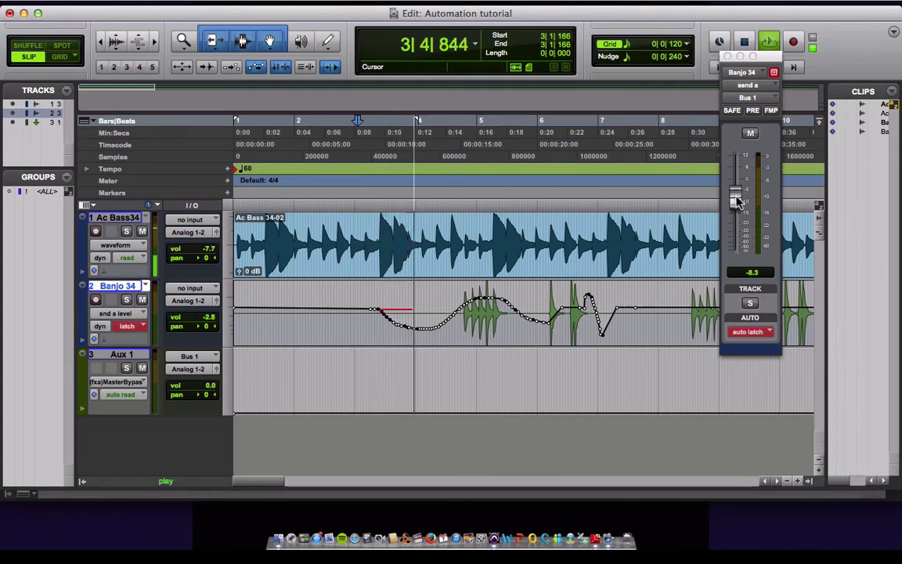
mouse_move(738, 201)
mouse_down()
mouse_move(736, 227)
mouse_move(735, 166)
mouse_move(734, 201)
mouse_up()
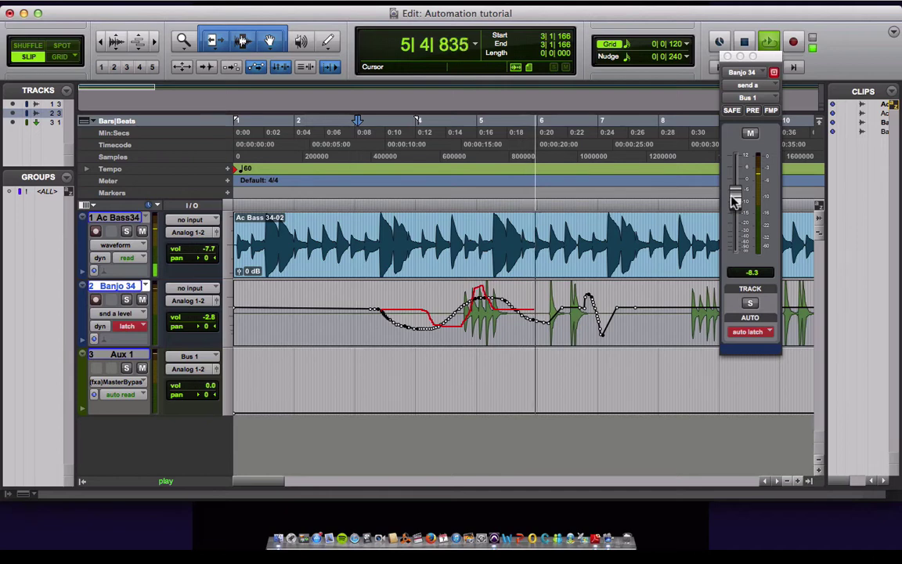
mouse_move(735, 200)
mouse_down()
mouse_move(730, 163)
mouse_move(729, 219)
mouse_up()
key(space)
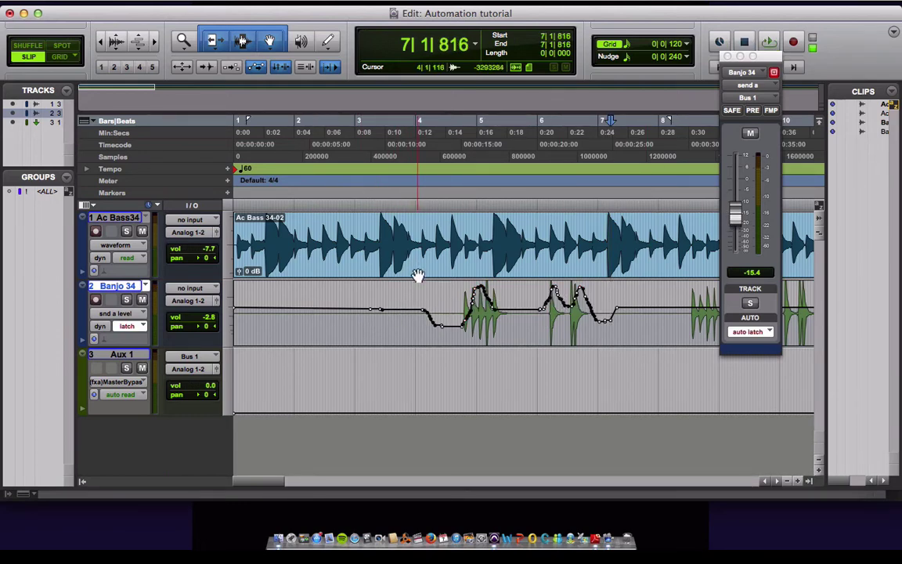
- Play back Banjo 34 from the end of bar 3 to check the recorded send level automation
click(413, 308)
key(space)
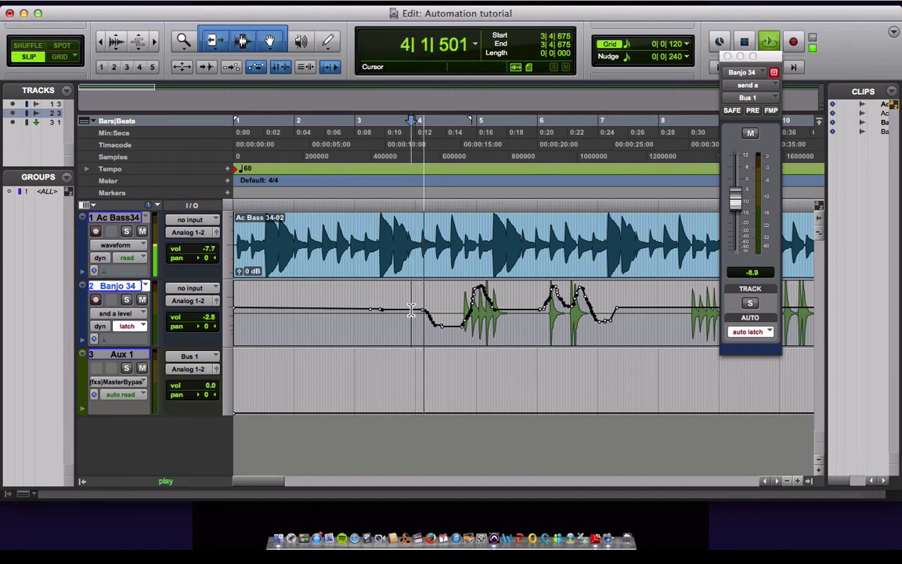
key(space)
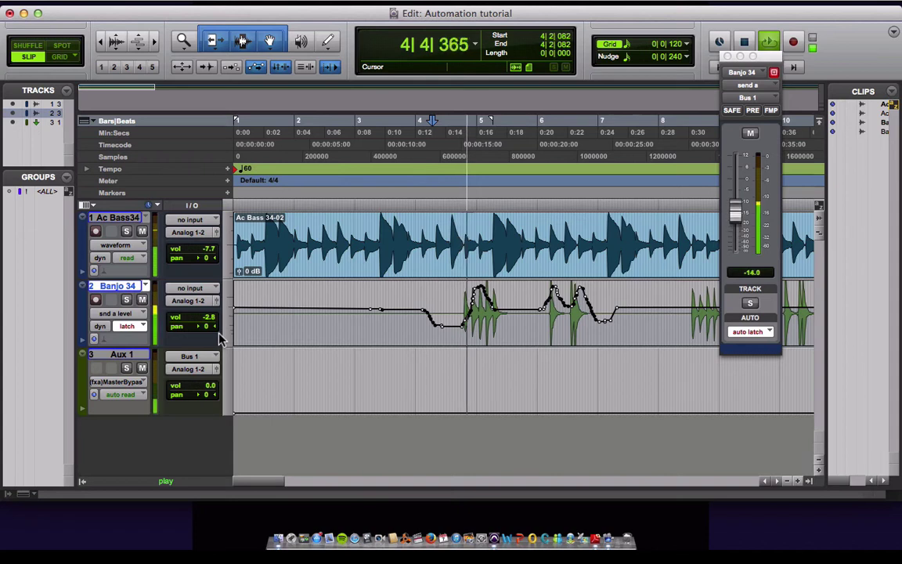
key(space)
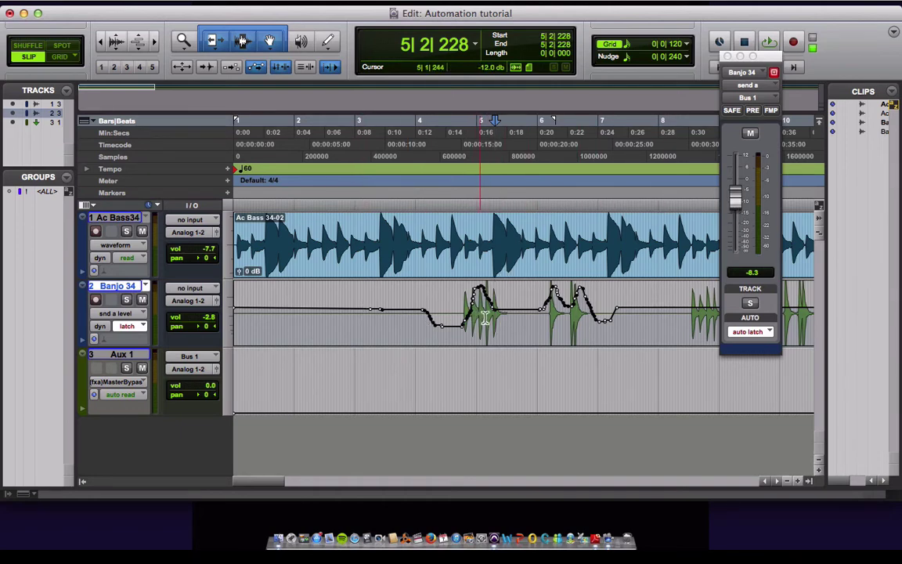
- Record new latch send level moves on Banjo 34, playing from late bar 3 and riding the send fader from bar 5 to early bar 7
click(410, 306)
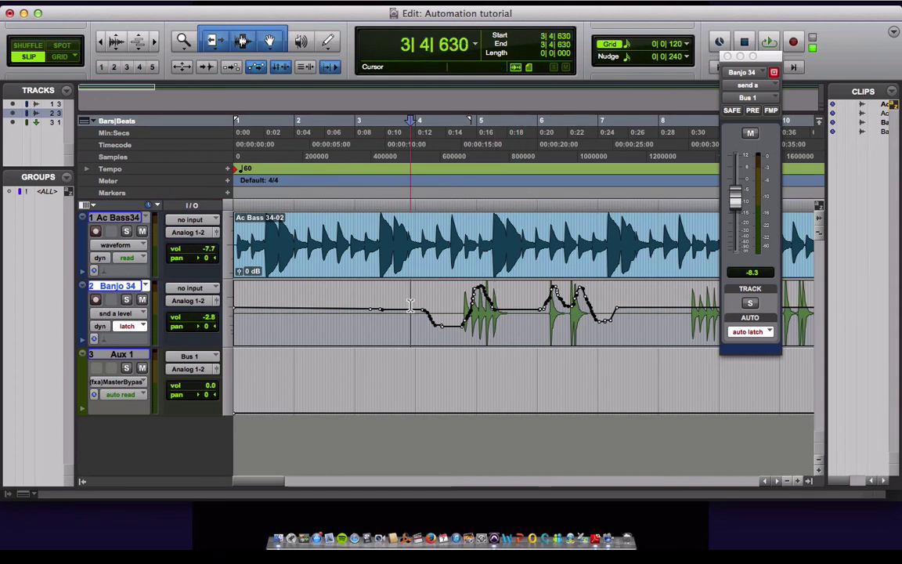
key(space)
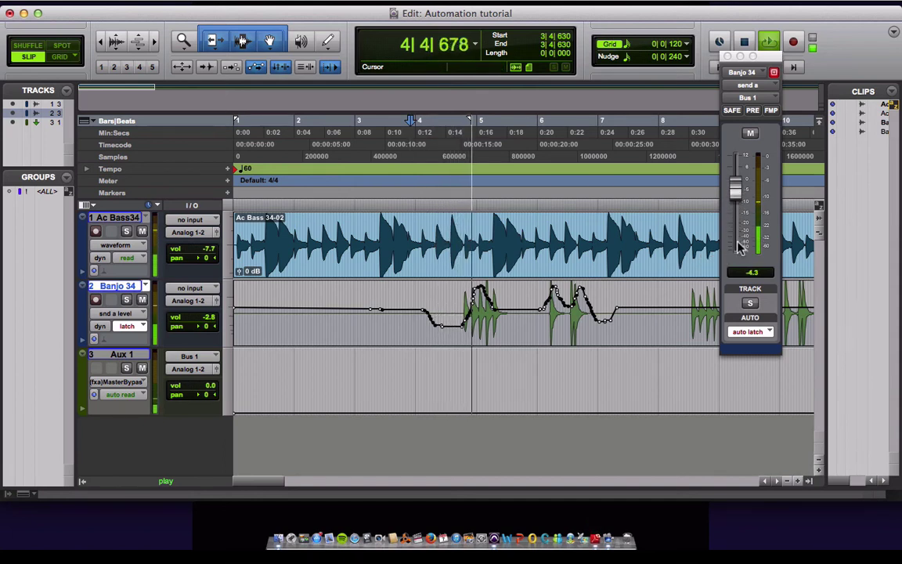
mouse_move(732, 171)
mouse_down()
mouse_move(743, 211)
mouse_move(737, 179)
mouse_move(736, 202)
mouse_up()
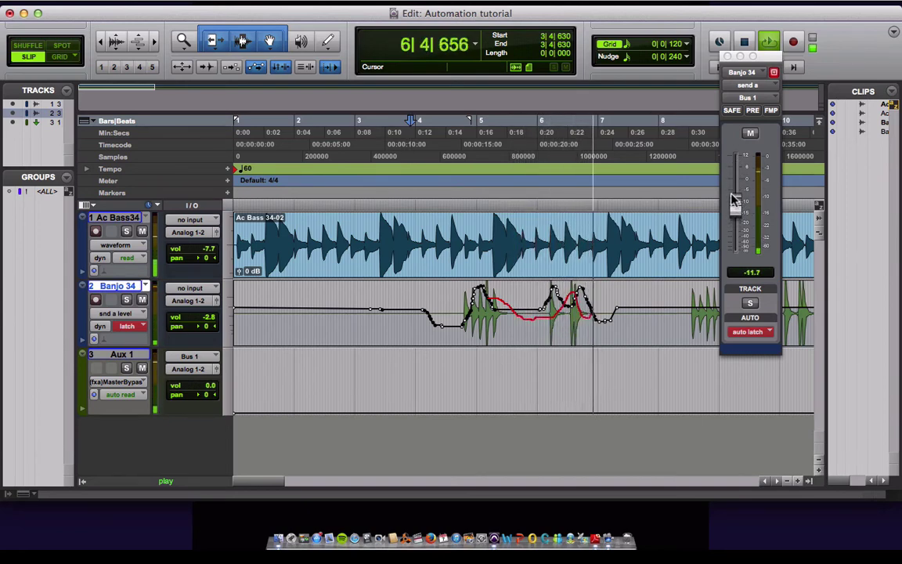
key(space)
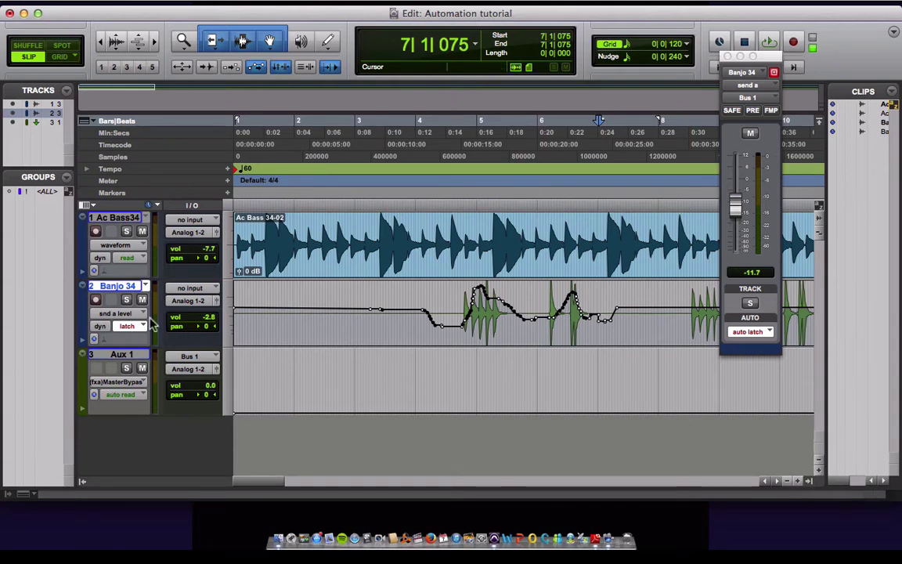
- Switch Banjo 34's automation mode to touch and on to read, and place the playback cursor in the first half of bar 3
click(126, 328)
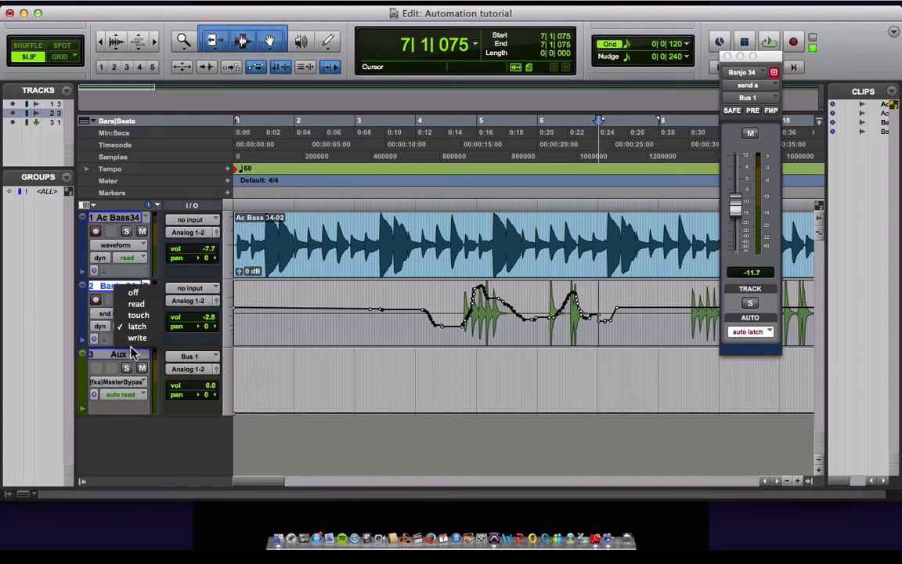
click(131, 316)
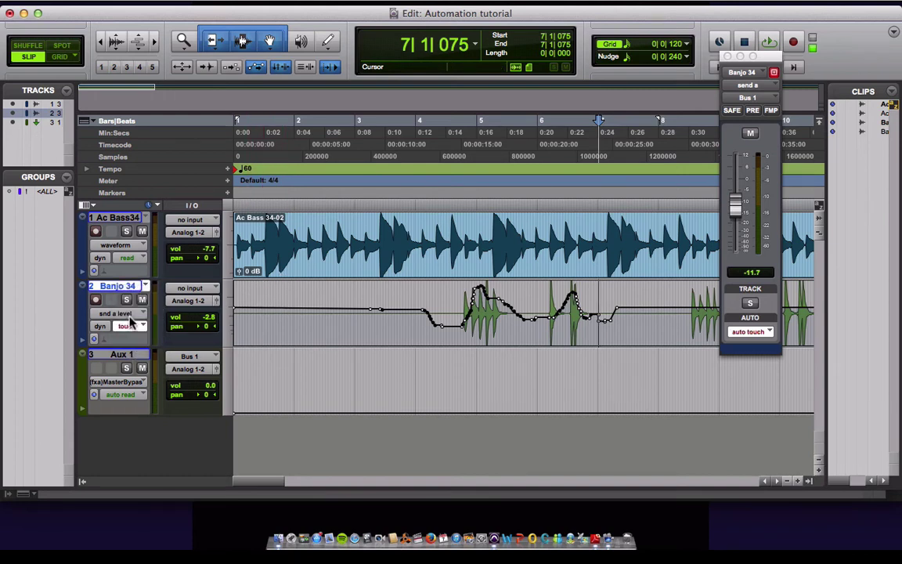
click(131, 327)
click(133, 316)
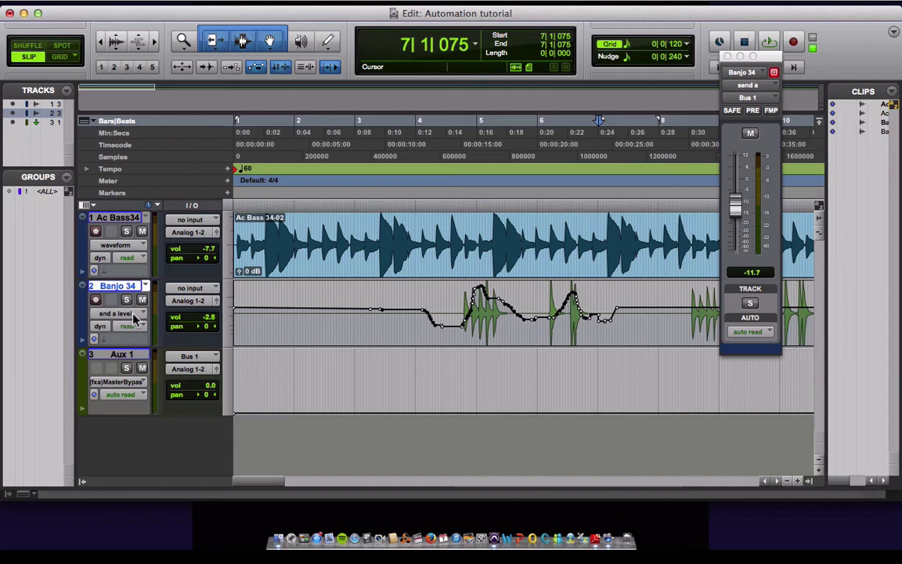
click(375, 312)
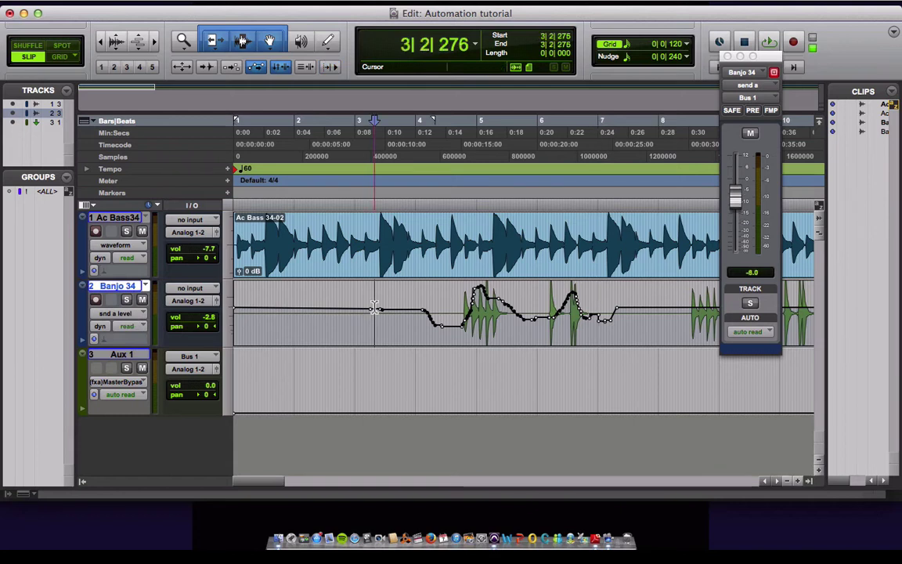
- Turn Banjo 34's automation off and return the track to read mode
click(128, 325)
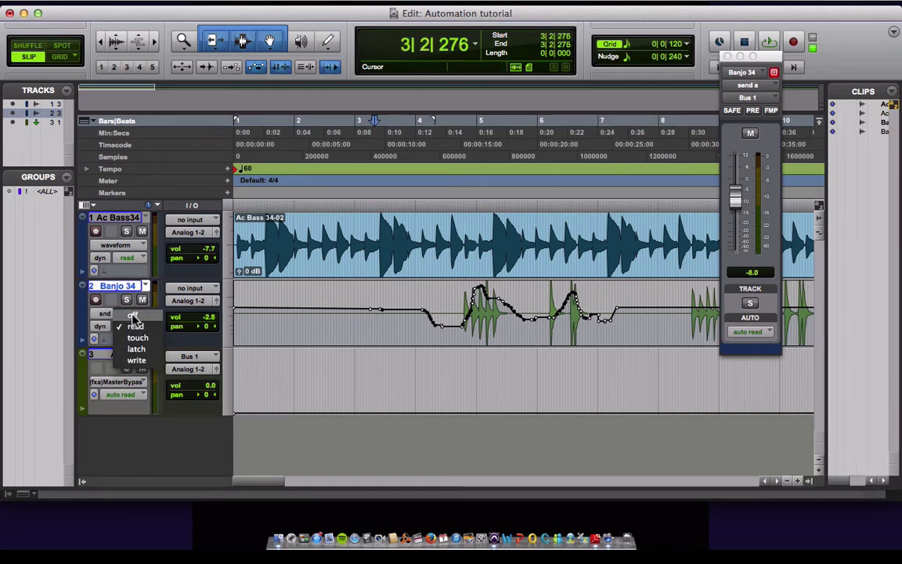
click(134, 316)
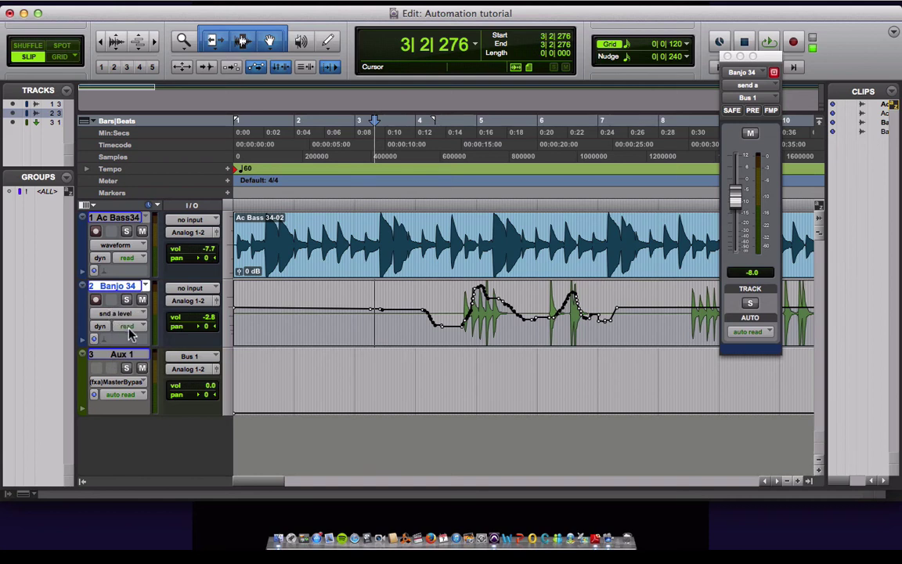
click(129, 333)
click(131, 327)
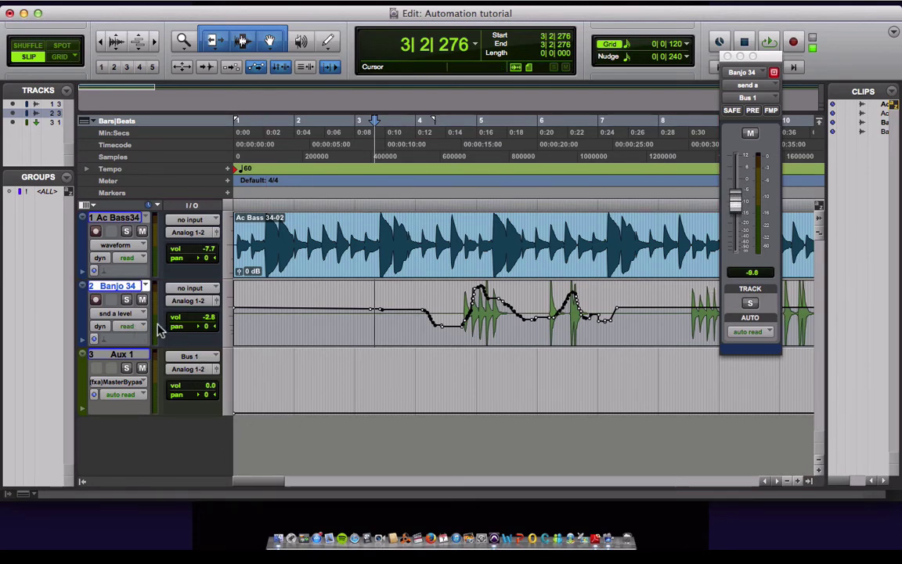
- Show the send A mute automation on Banjo 34 and set the track to latch mode
click(133, 316)
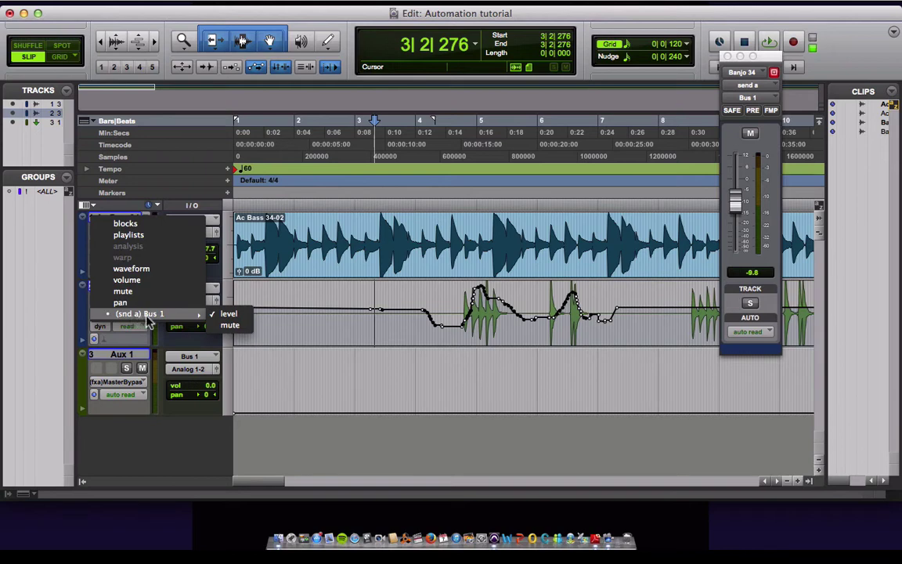
click(222, 324)
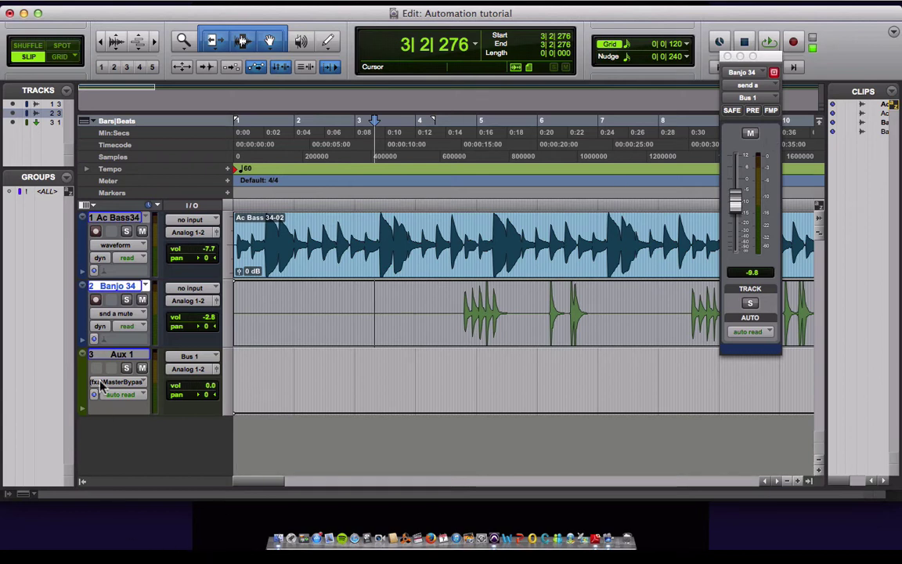
click(127, 326)
click(136, 348)
- Record live send mute automation on Banjo 34 from early bar 4, toggling the send's mute until bar 6, and leave the send unmuted
click(760, 40)
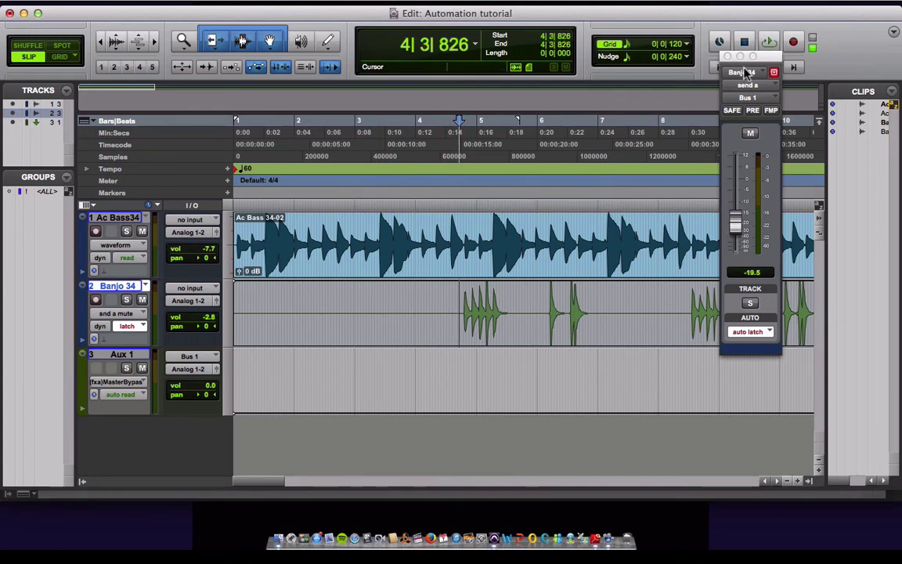
click(398, 317)
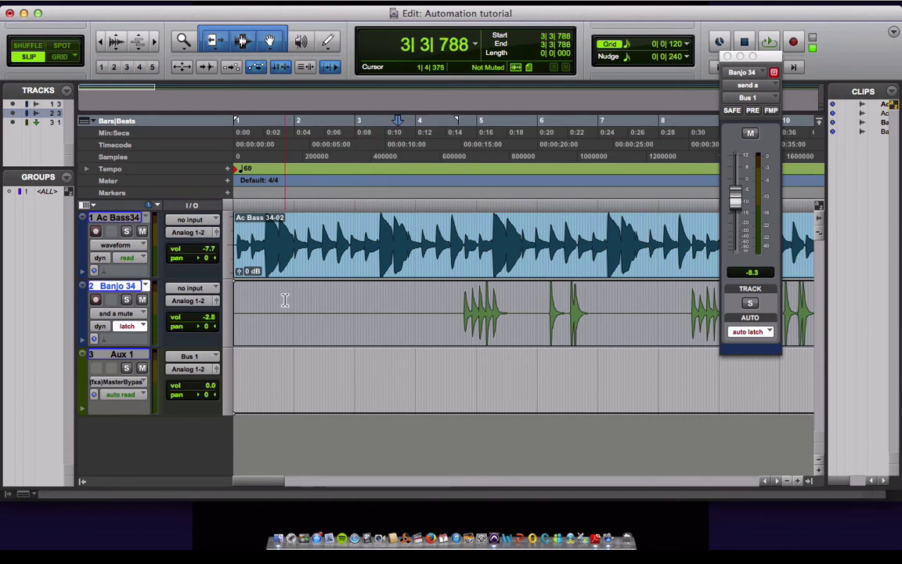
click(426, 312)
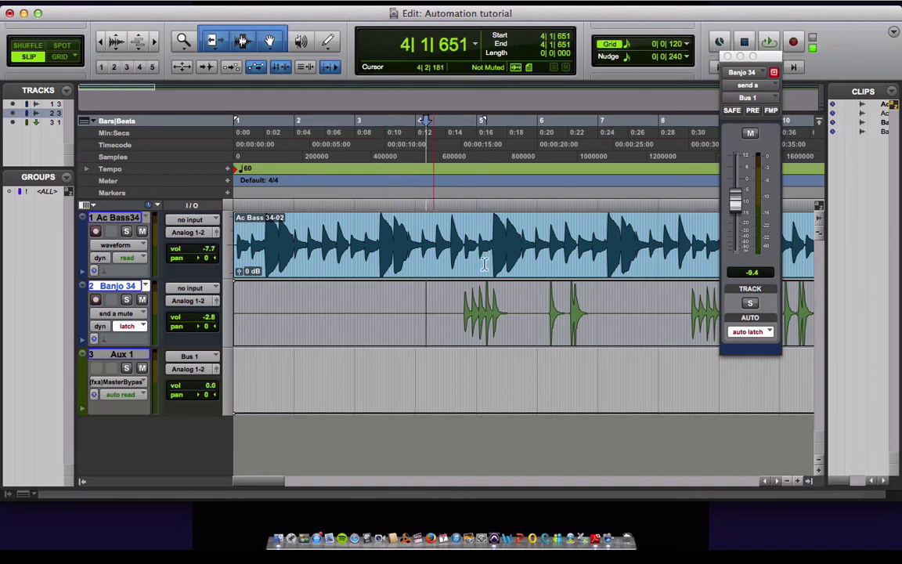
click(774, 44)
click(750, 133)
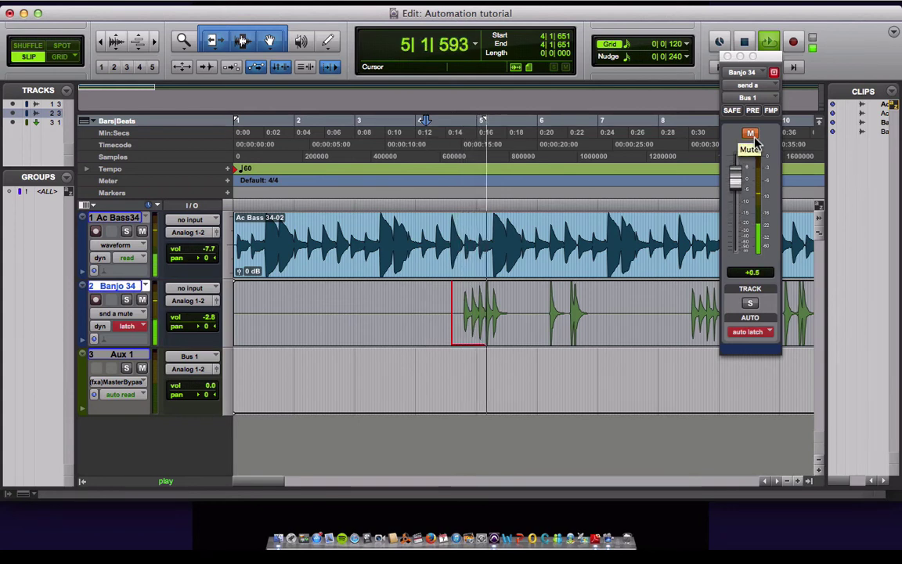
click(750, 134)
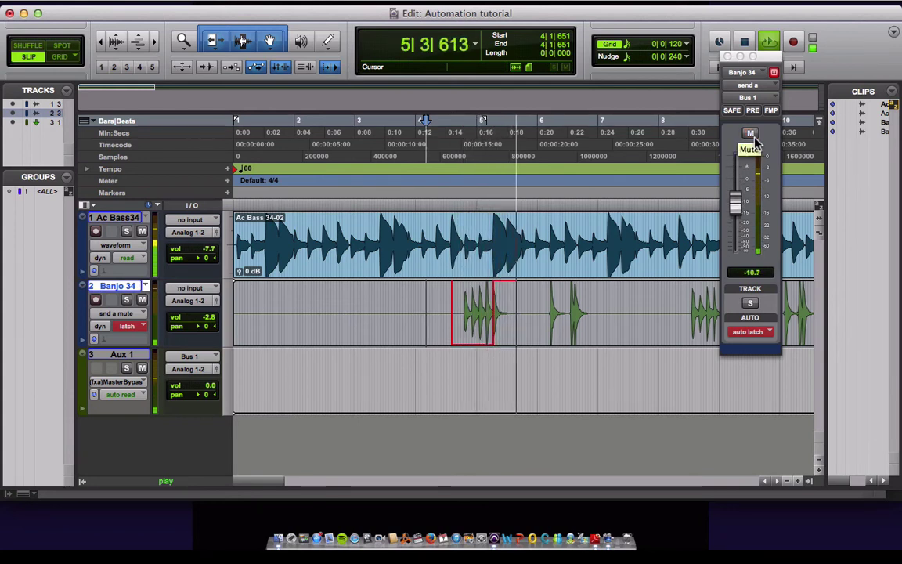
click(750, 134)
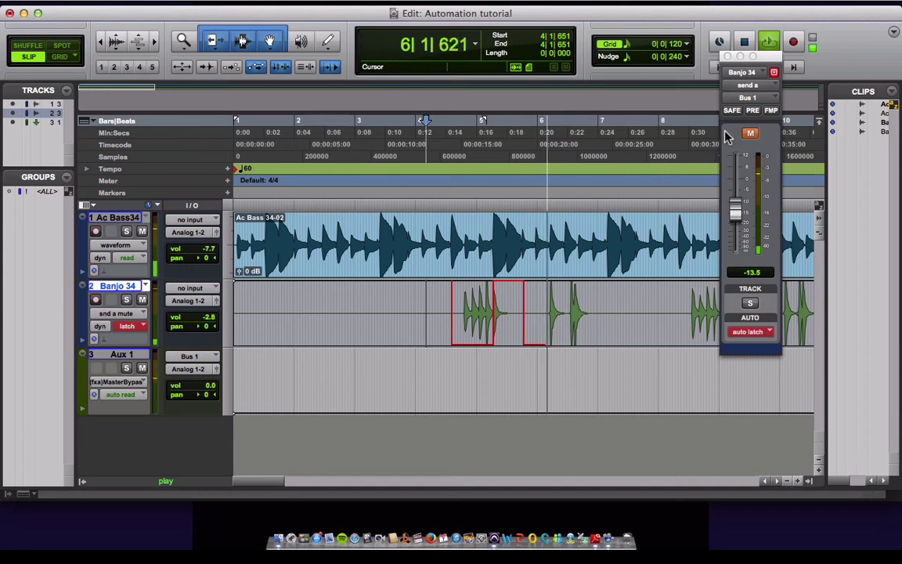
key(space)
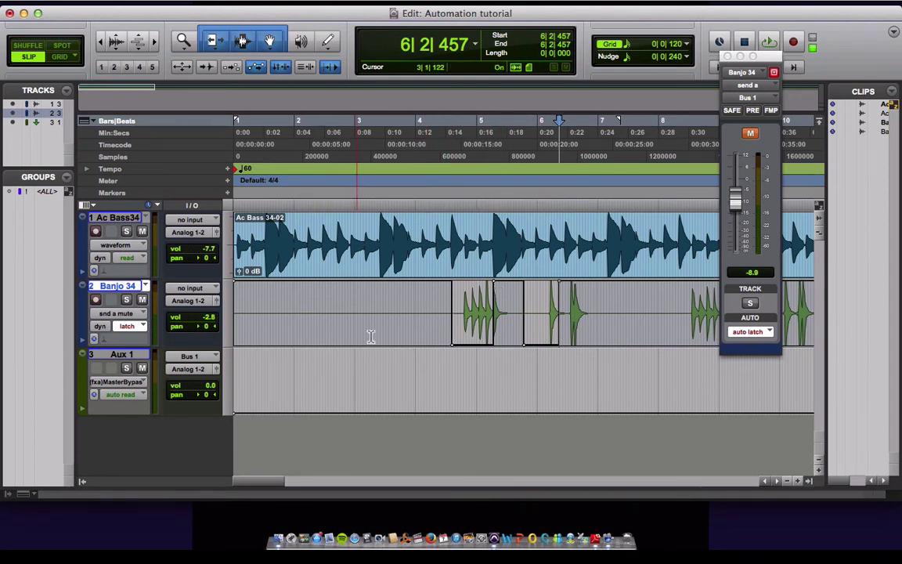
click(750, 134)
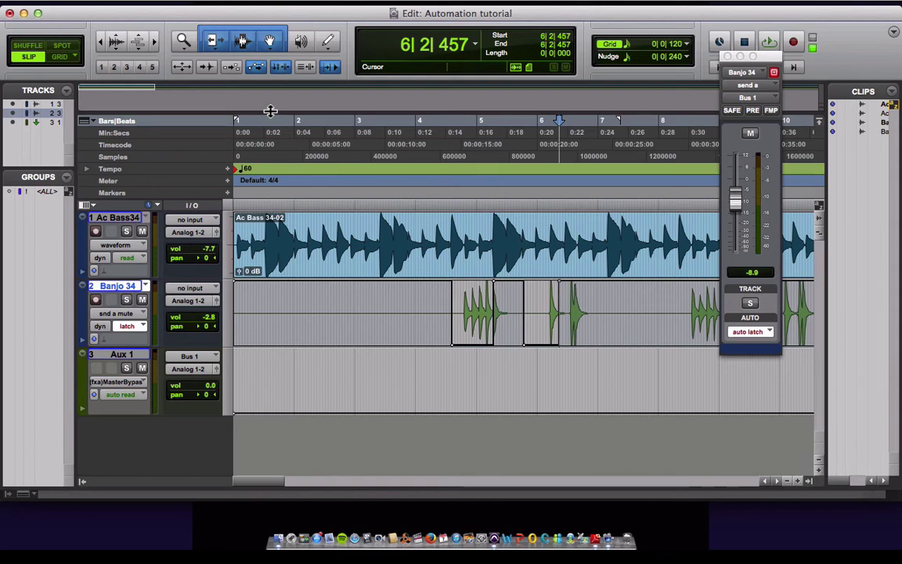
- Open the TrueVerb insert on Aux 1 from the Mix window and add Density to its automatable parameters
key(super+equal)
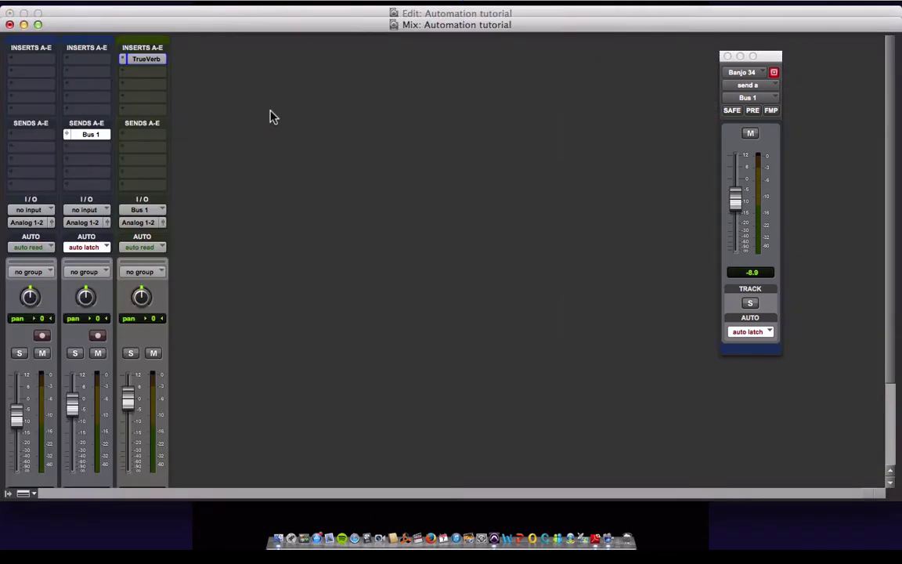
click(144, 58)
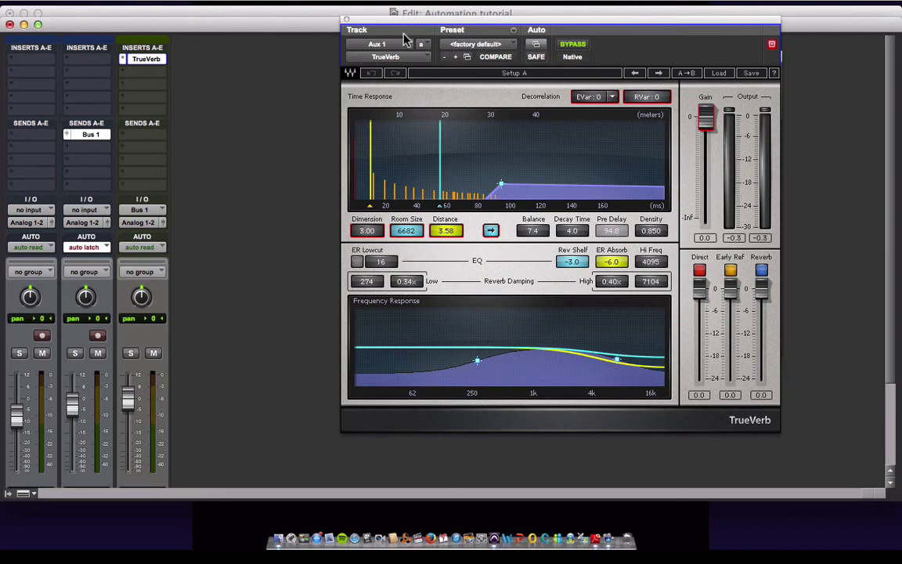
click(537, 45)
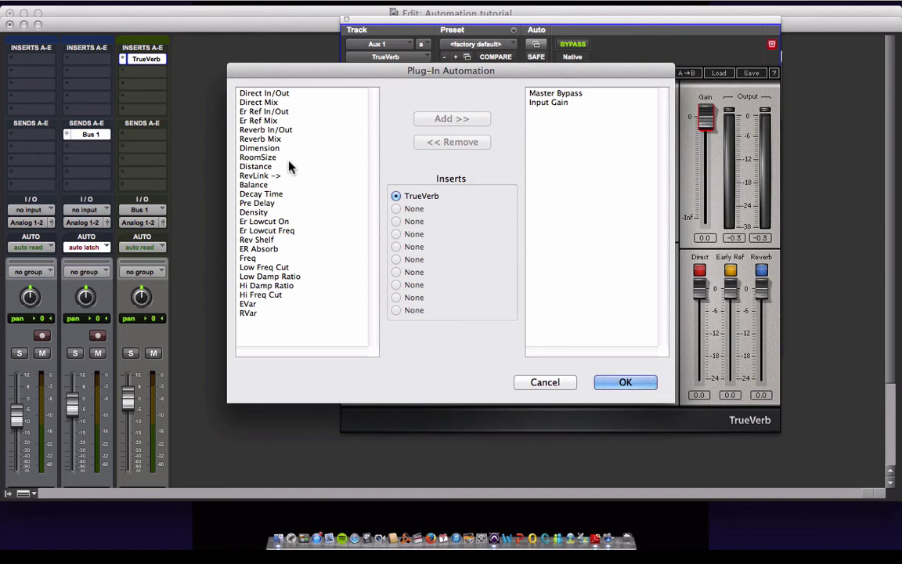
click(564, 94)
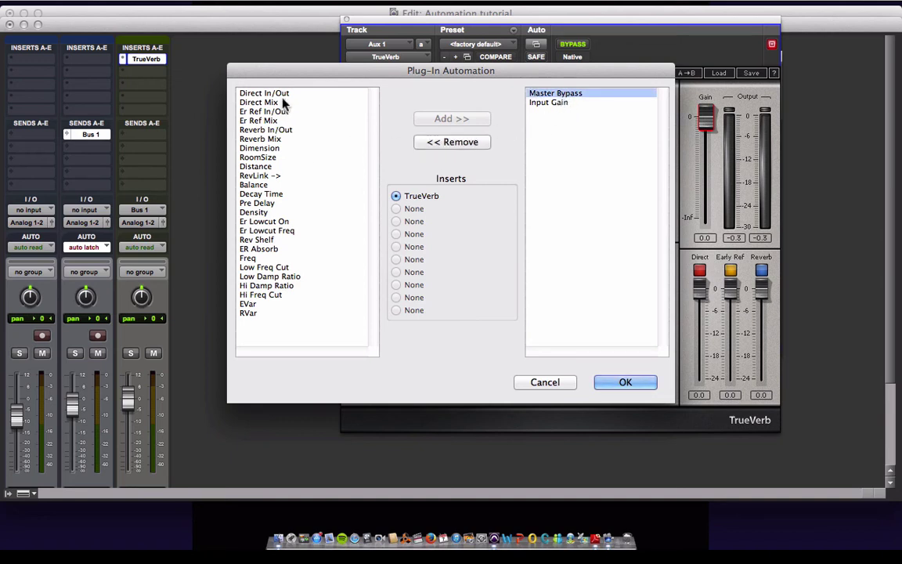
click(296, 211)
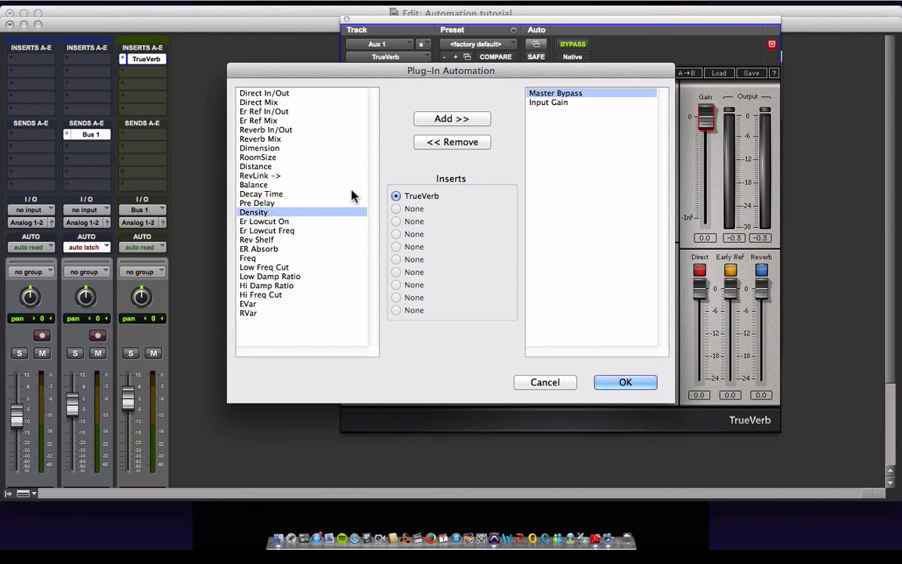
click(439, 117)
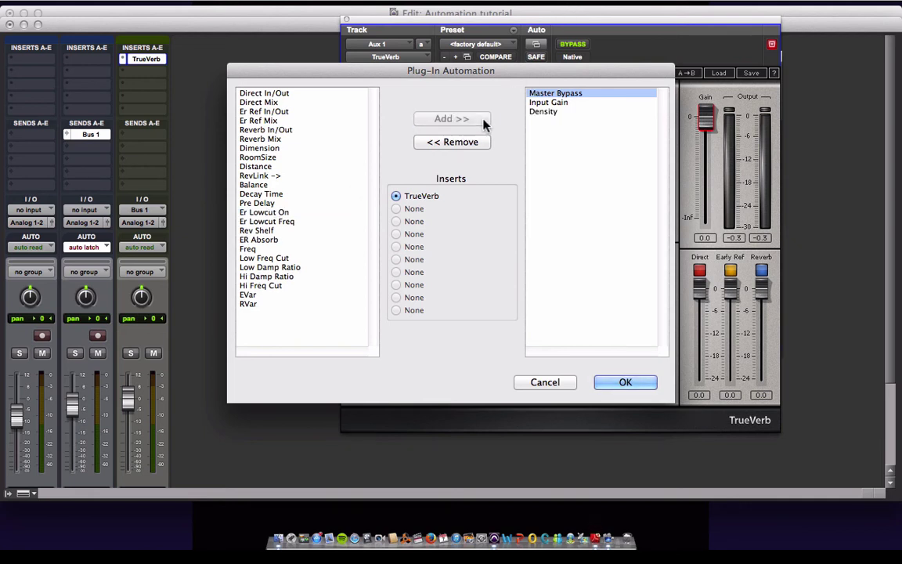
click(641, 383)
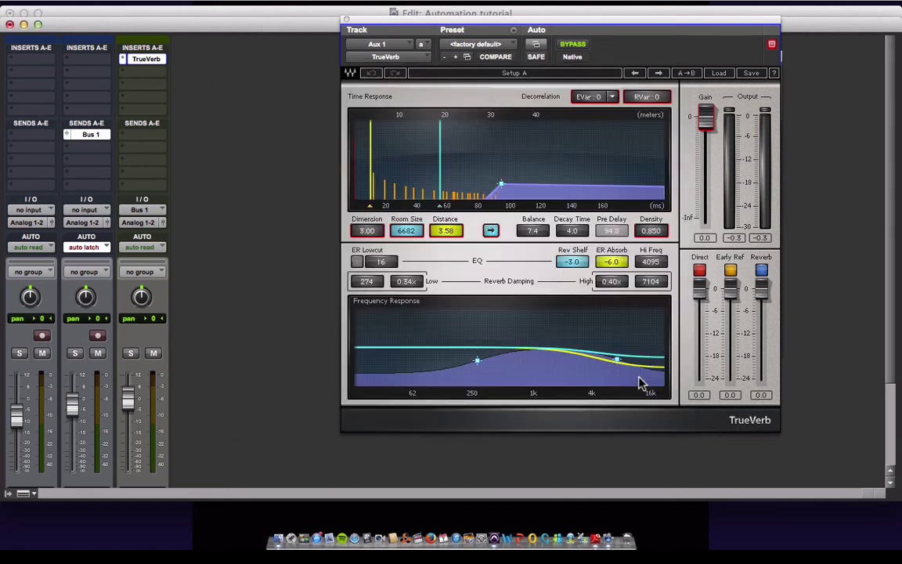
- Set TrueVerb's Density to 0.838 and show the Density automation on the Aux 1 track in the Edit window
click(656, 231)
key(super+equal)
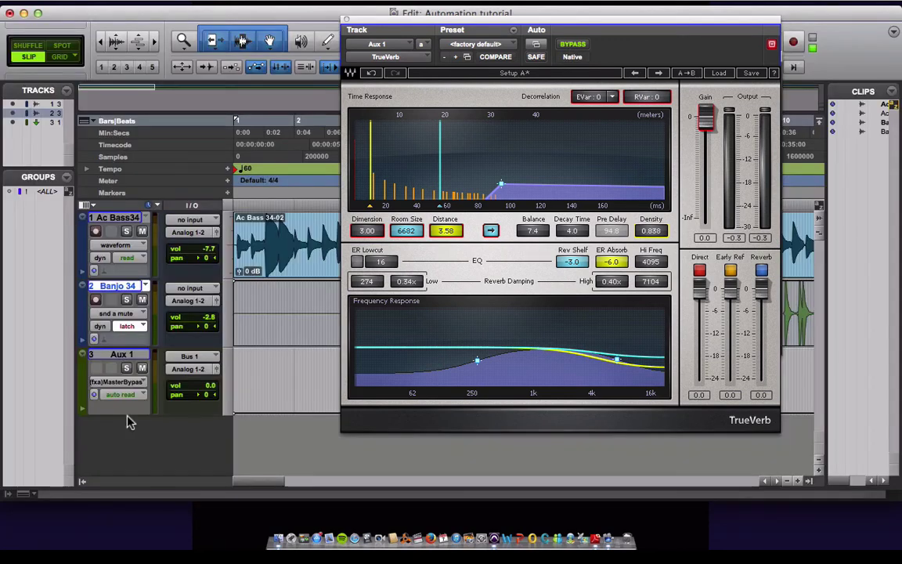
click(119, 356)
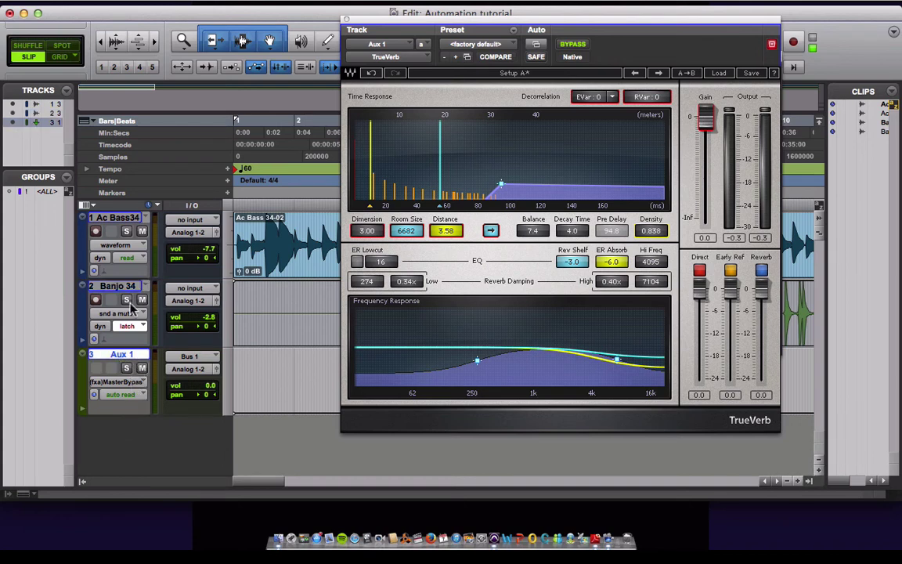
shift+click(126, 286)
click(132, 357)
click(138, 383)
mouse_move(138, 384)
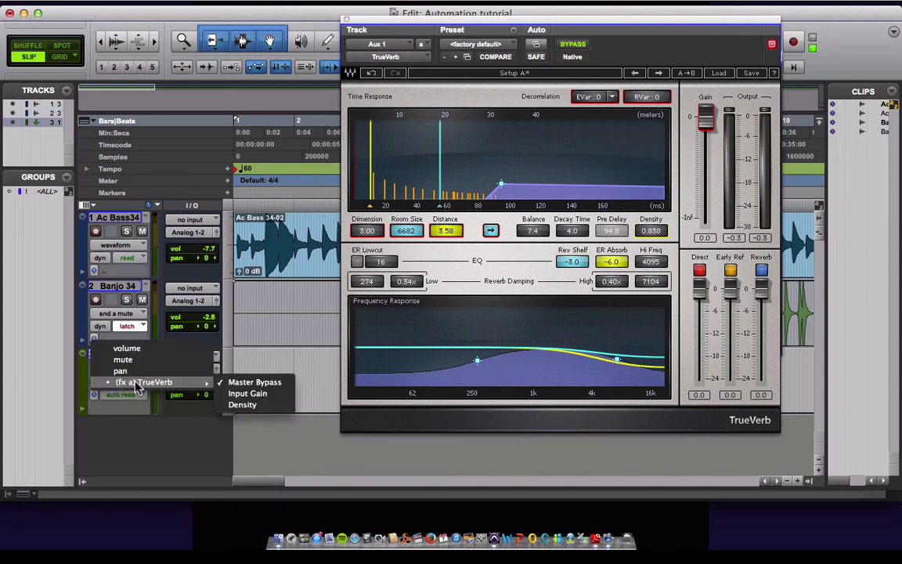
click(235, 404)
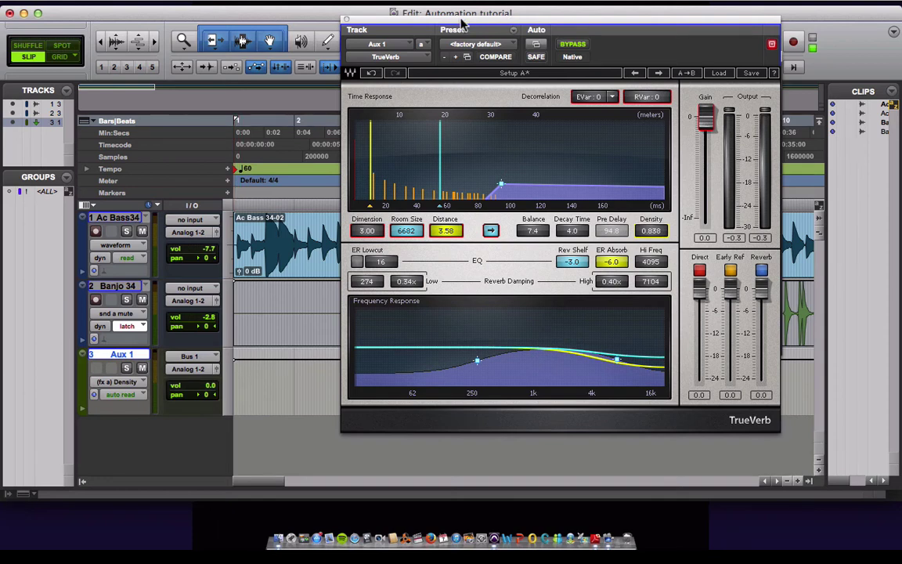
- Move the TrueVerb plug-in window aside to uncover the Edit window tracks, and close it
drag(462, 23, 586, 25)
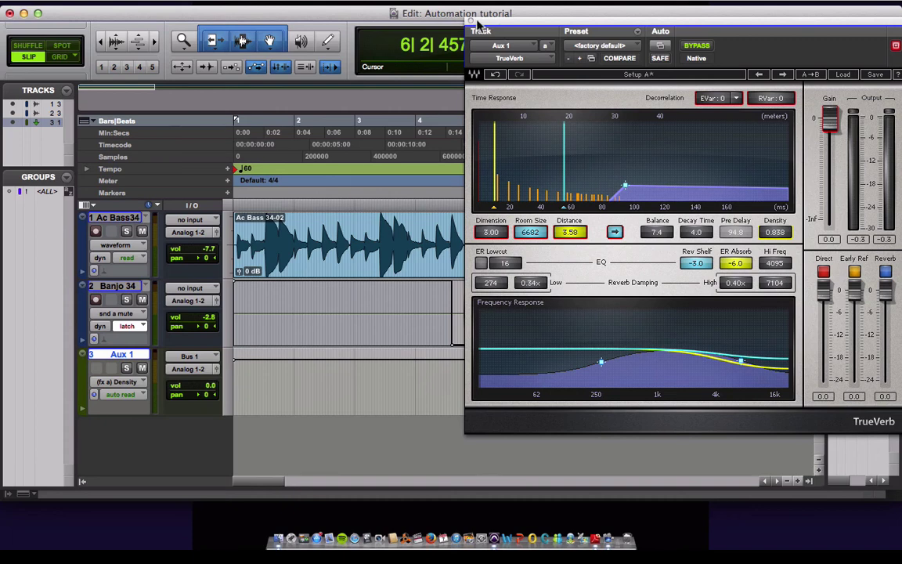
click(407, 6)
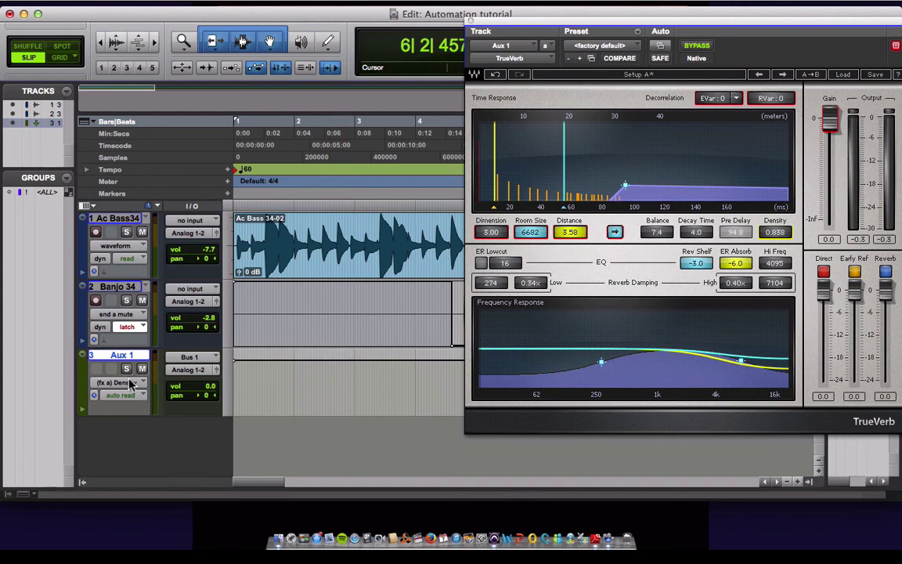
click(471, 24)
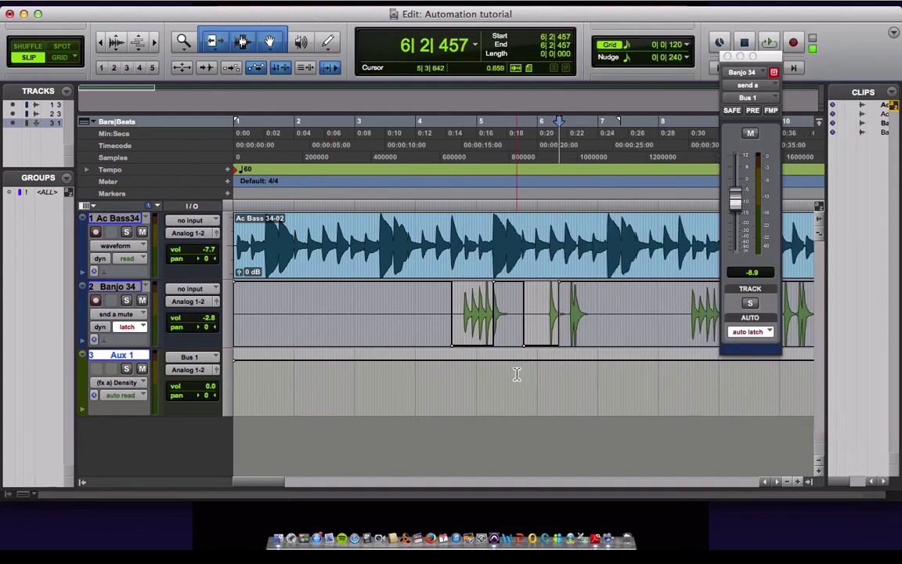
- With the Grabber tool, add Aux 1 Density breakpoints in bars 3, 4 and 6, forming a dip early in bar 4 and slightly lowering the outer points
click(268, 43)
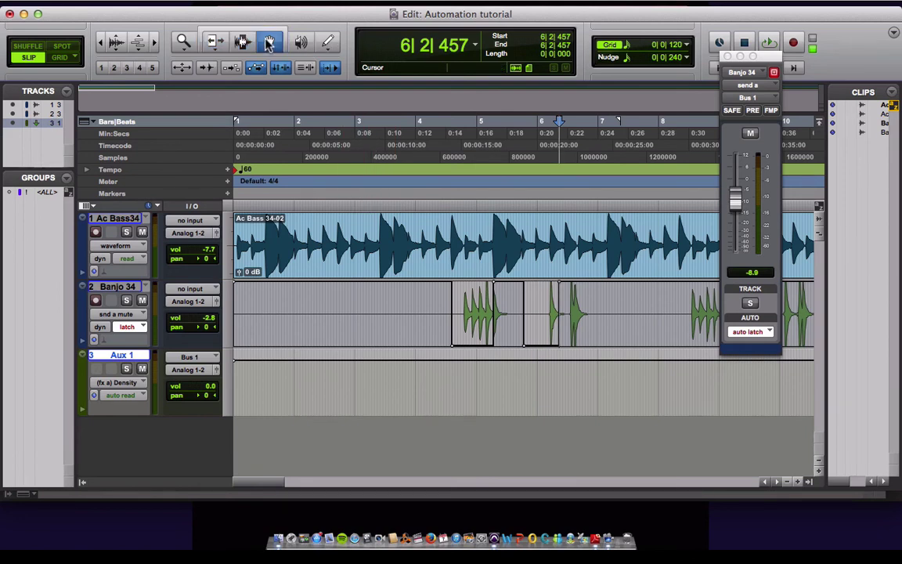
click(376, 364)
click(555, 360)
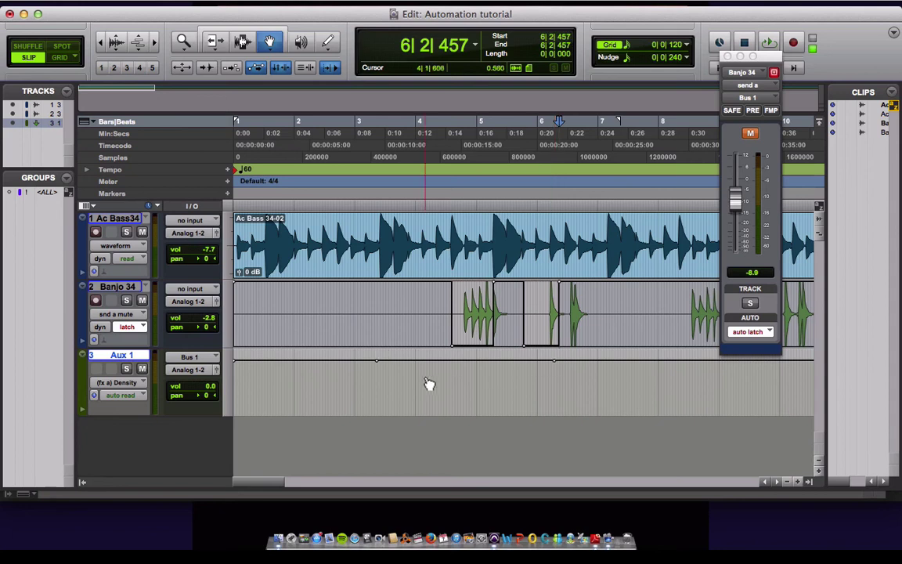
drag(429, 361, 428, 390)
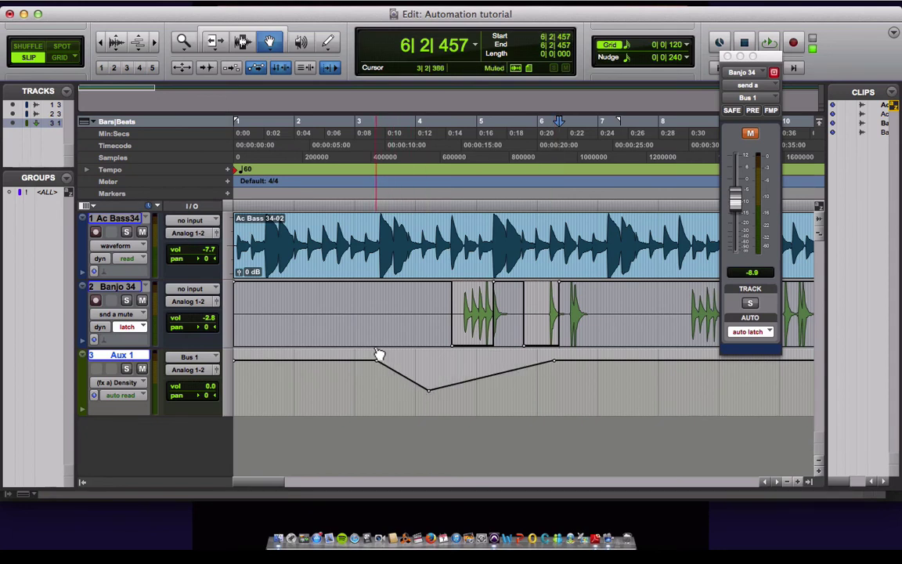
drag(377, 361, 376, 365)
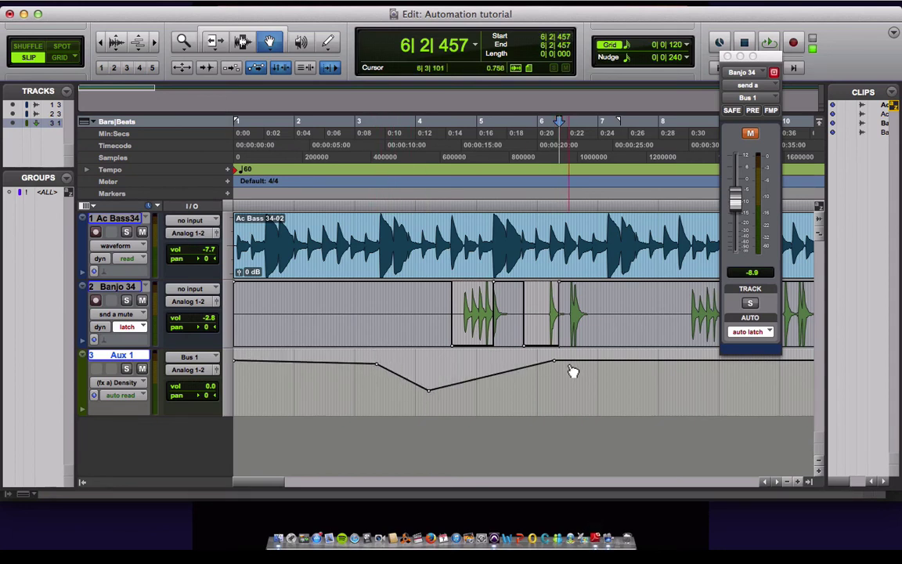
mouse_move(555, 361)
mouse_down()
mouse_move(554, 385)
mouse_move(554, 363)
mouse_up()
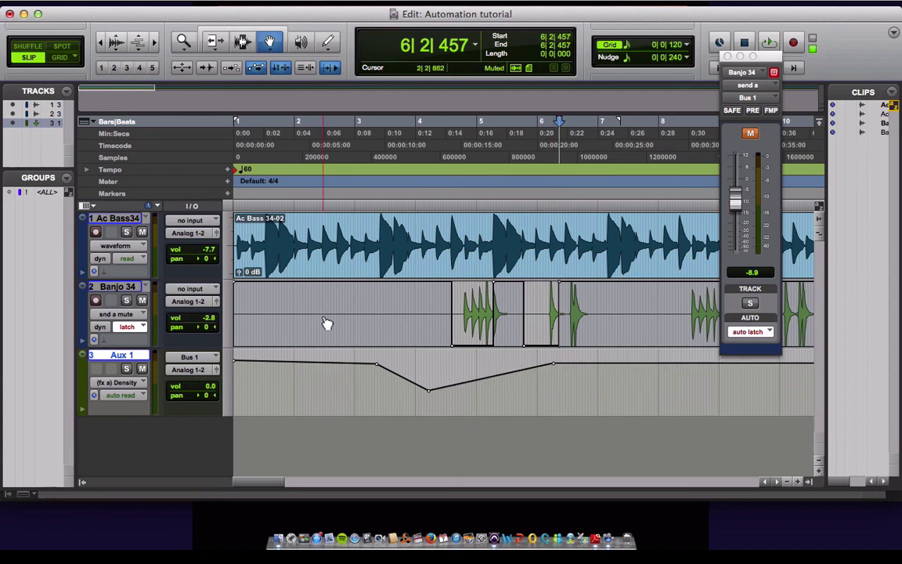